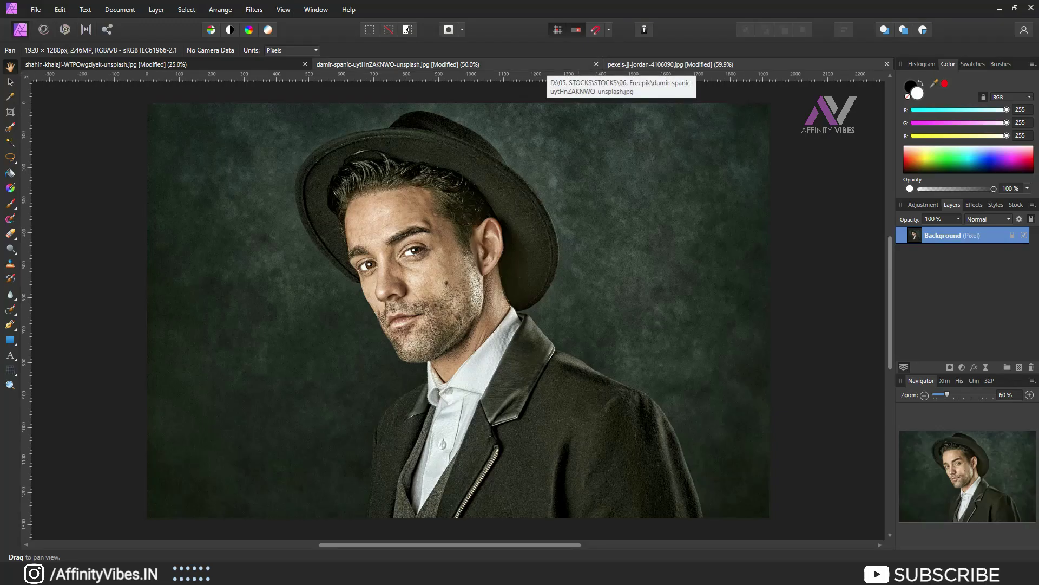
Look through the three open portrait photos, fit the shirtless man's photo to the view, and return to it.
click(543, 65)
click(244, 64)
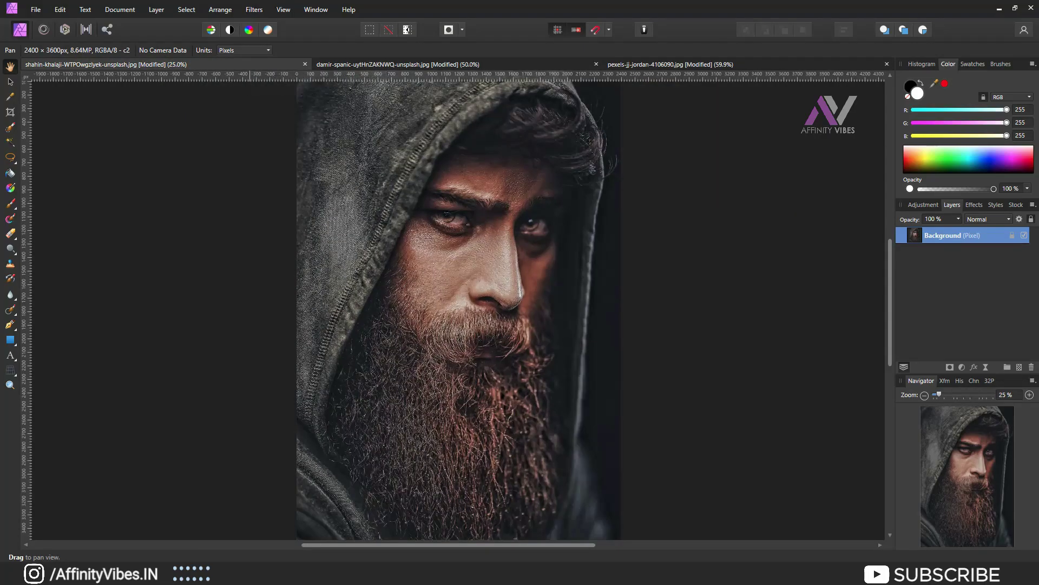
click(387, 64)
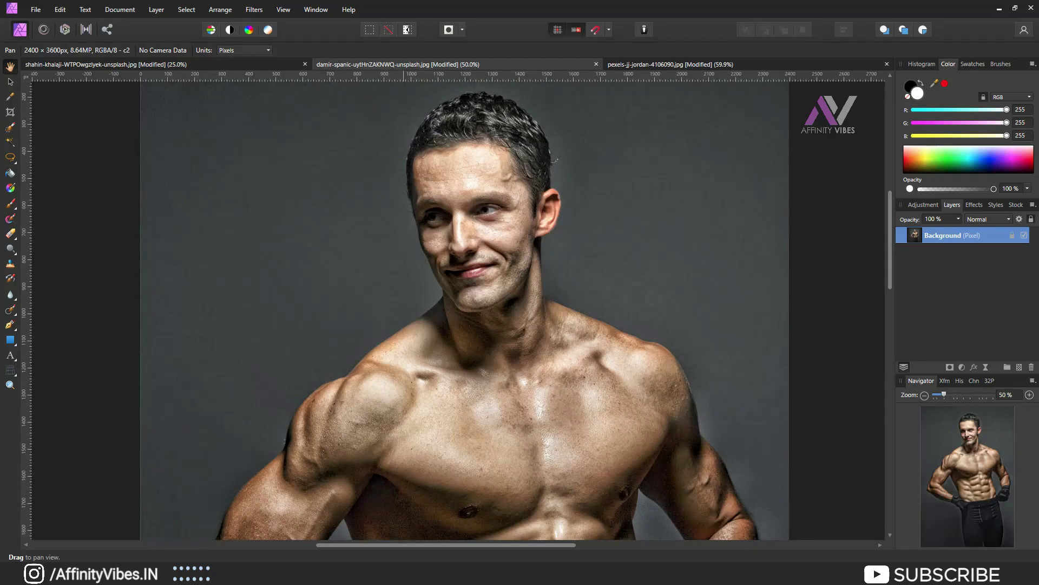
key(ctrl+0)
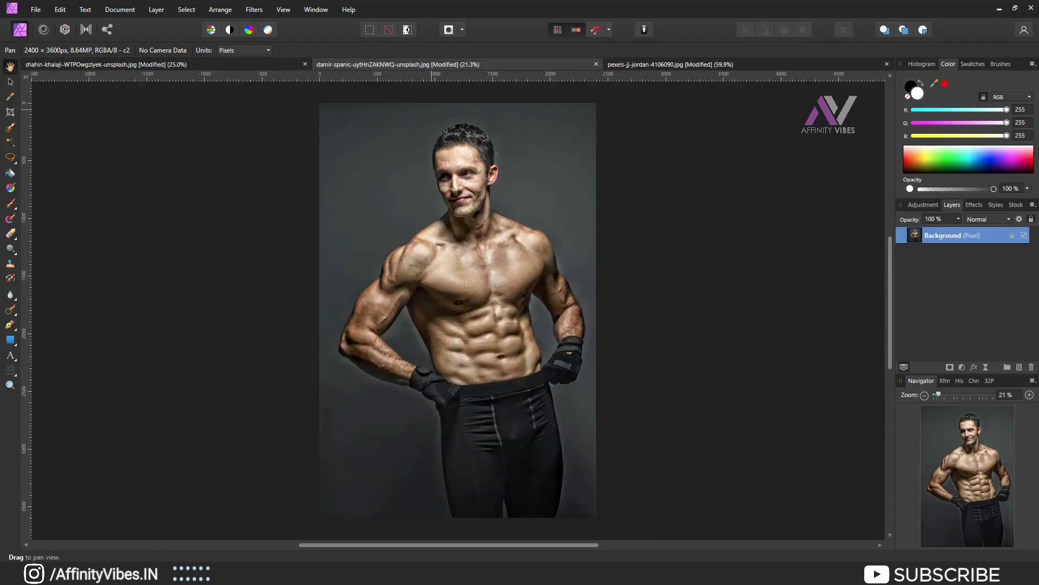
click(274, 65)
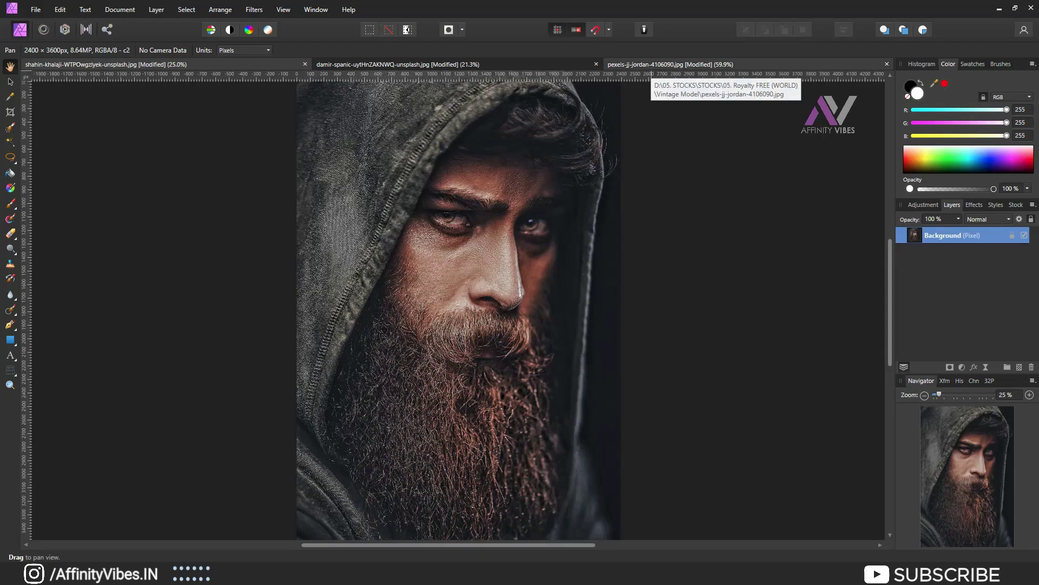
click(652, 65)
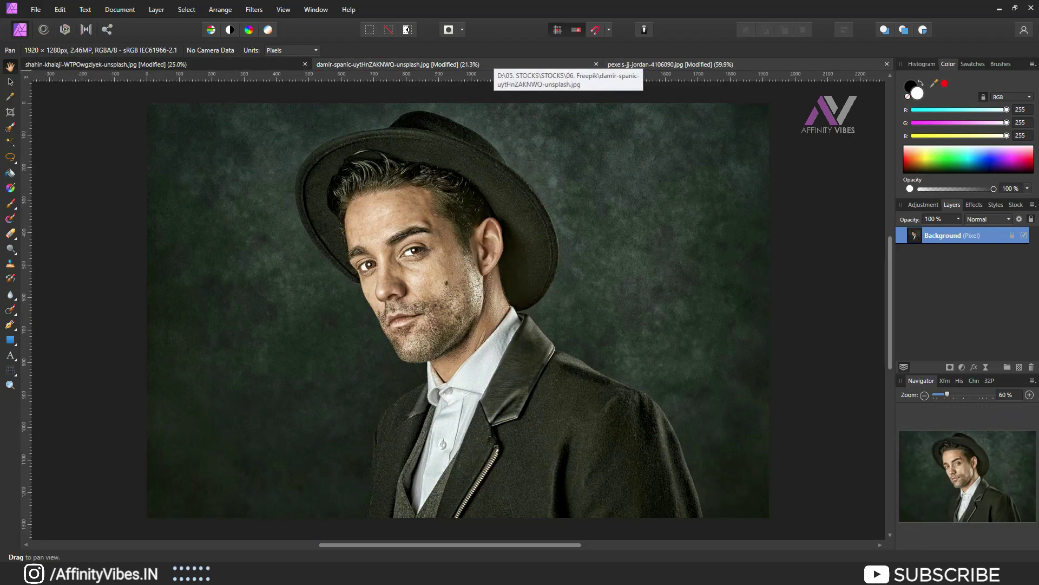
click(493, 64)
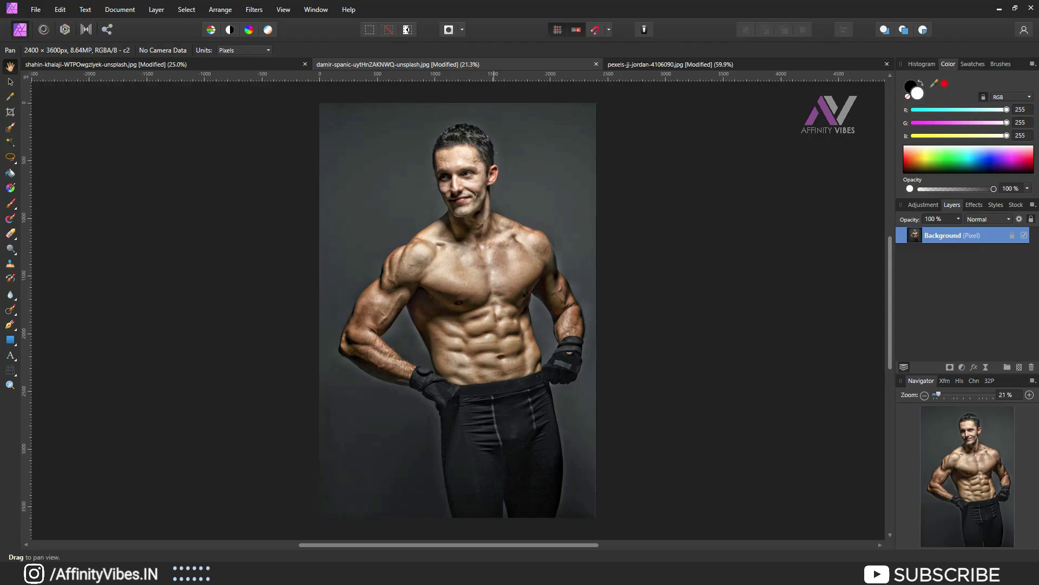
Add a Black & White adjustment with default channel values to the shirtless man's photo.
click(962, 367)
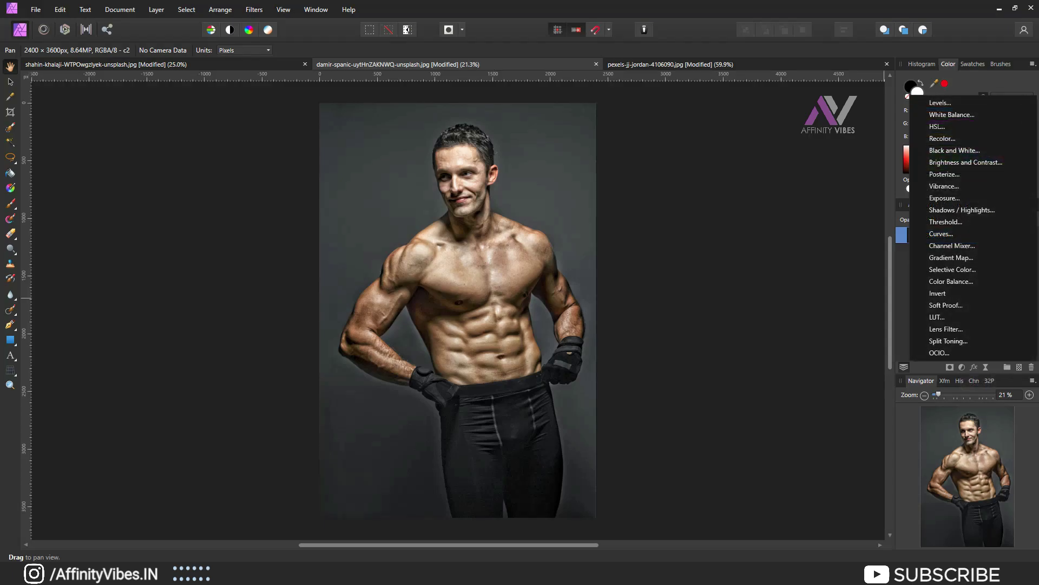
click(954, 150)
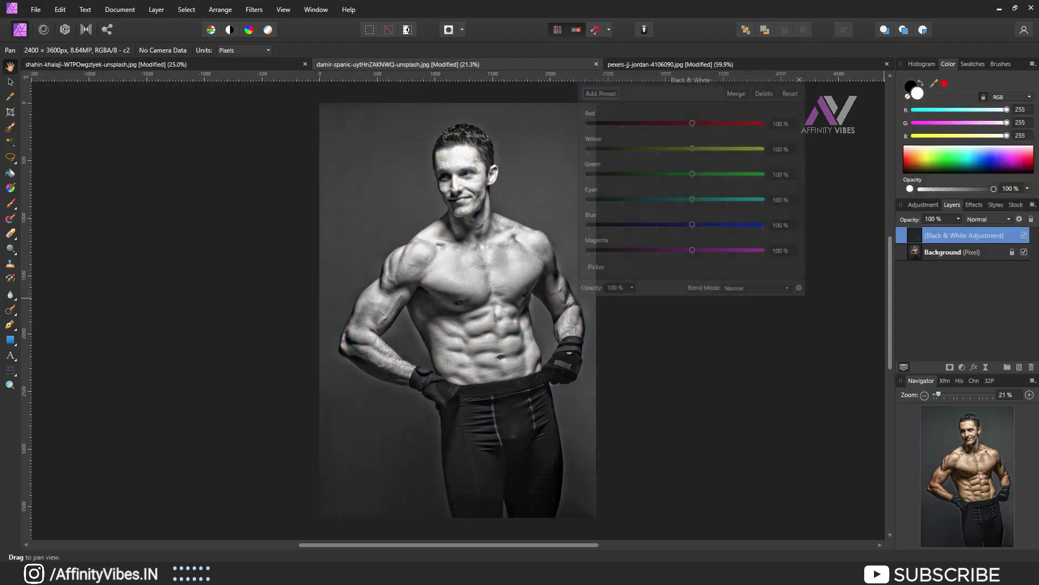
drag(696, 77, 689, 148)
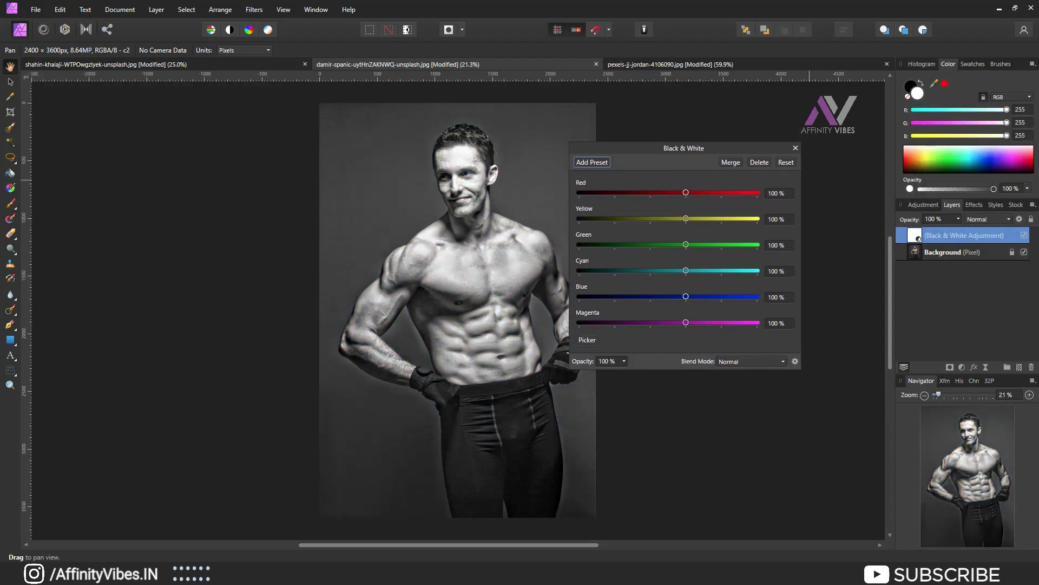
click(795, 148)
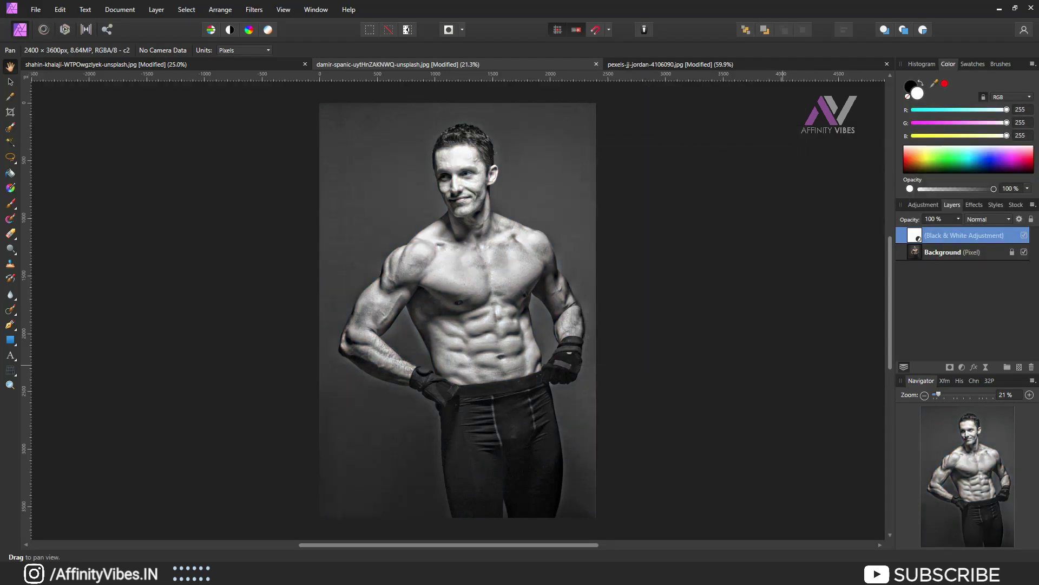
Inspect the black and white conversion up close, and hide the Black & White adjustment.
key(ctrl+plus)
key(ctrl+plus)
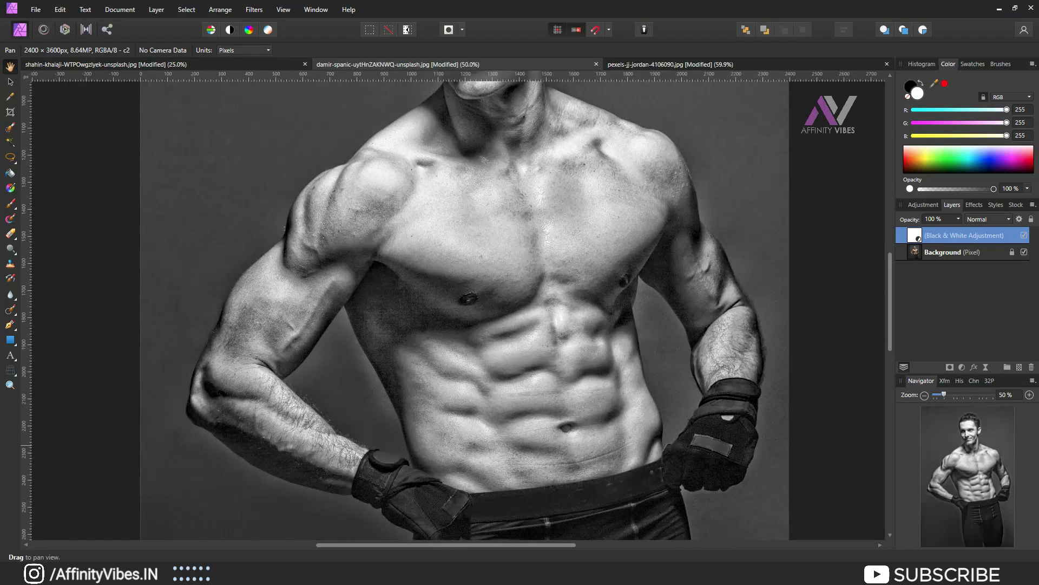
scroll(459, 306, up, 5)
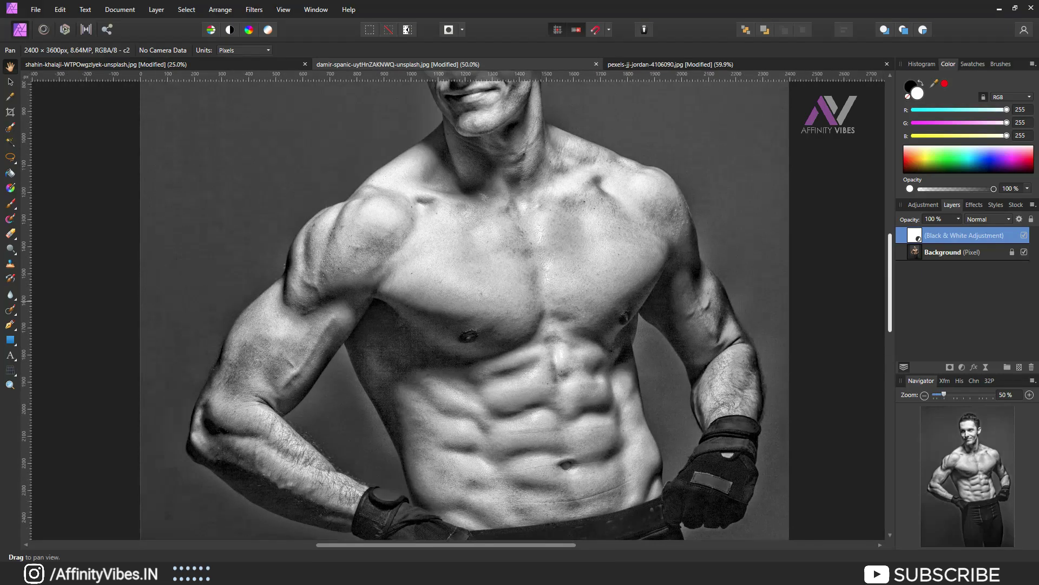
scroll(459, 311, down, 1)
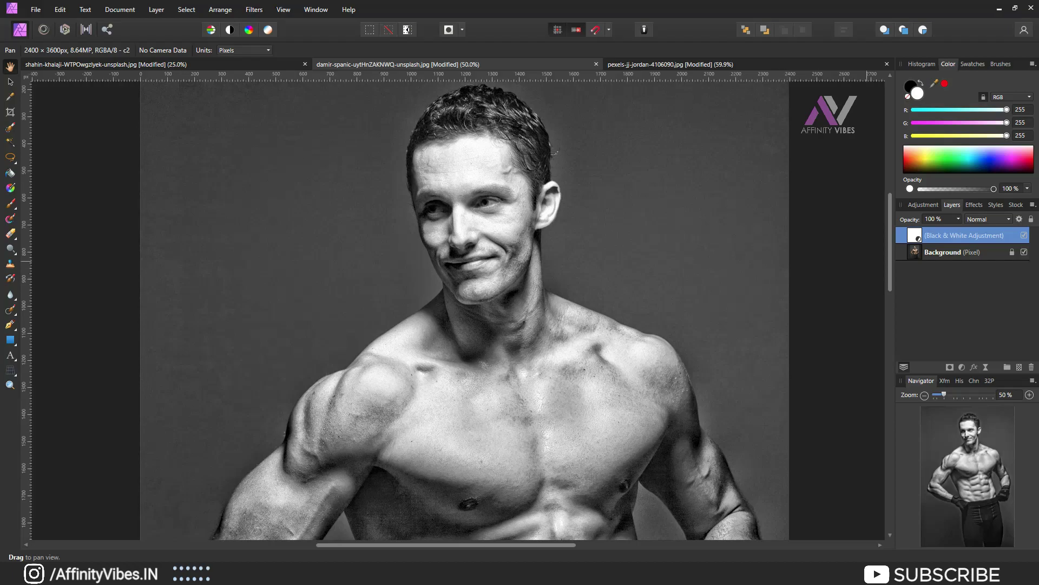
click(1023, 235)
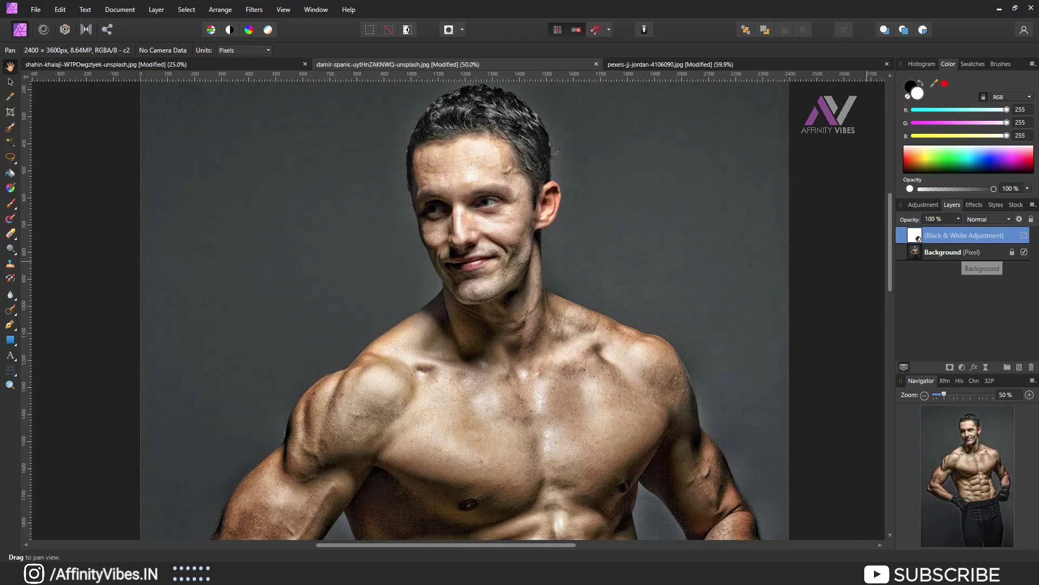
Add a Gradient Map adjustment directly above the Background layer and delete its middle green stop.
click(963, 253)
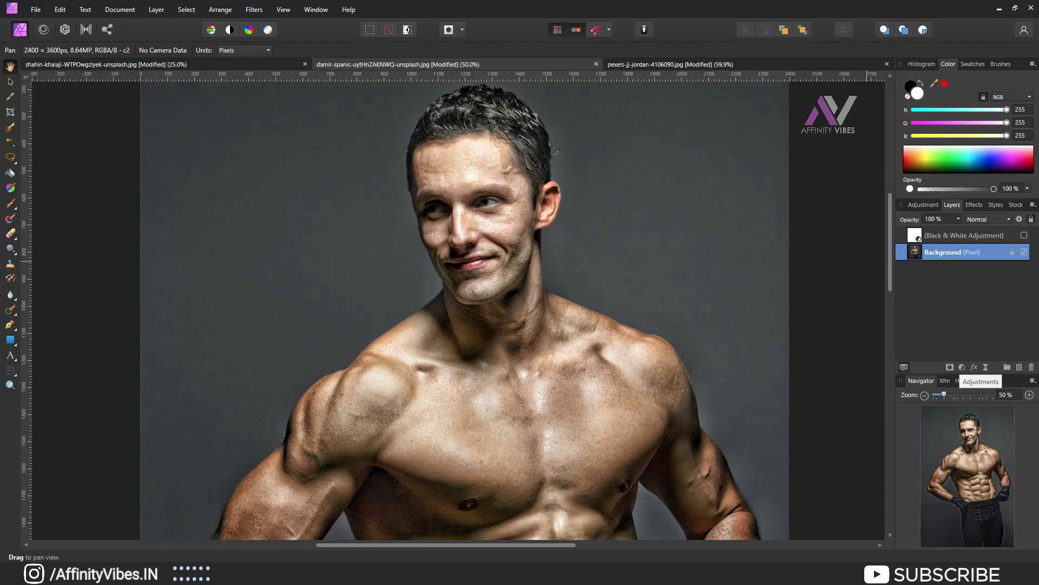
click(962, 367)
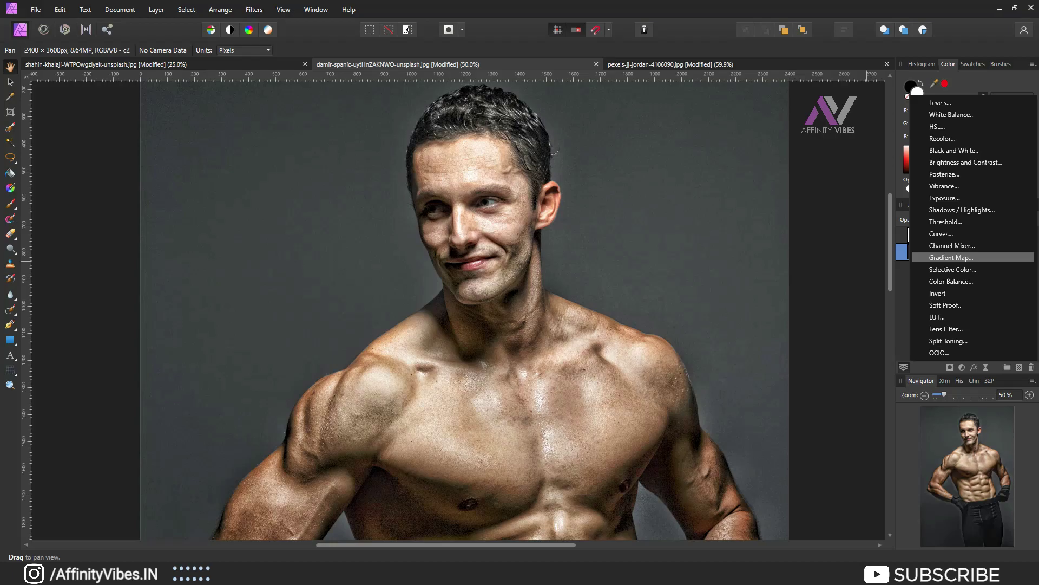
click(951, 257)
drag(673, 251, 672, 125)
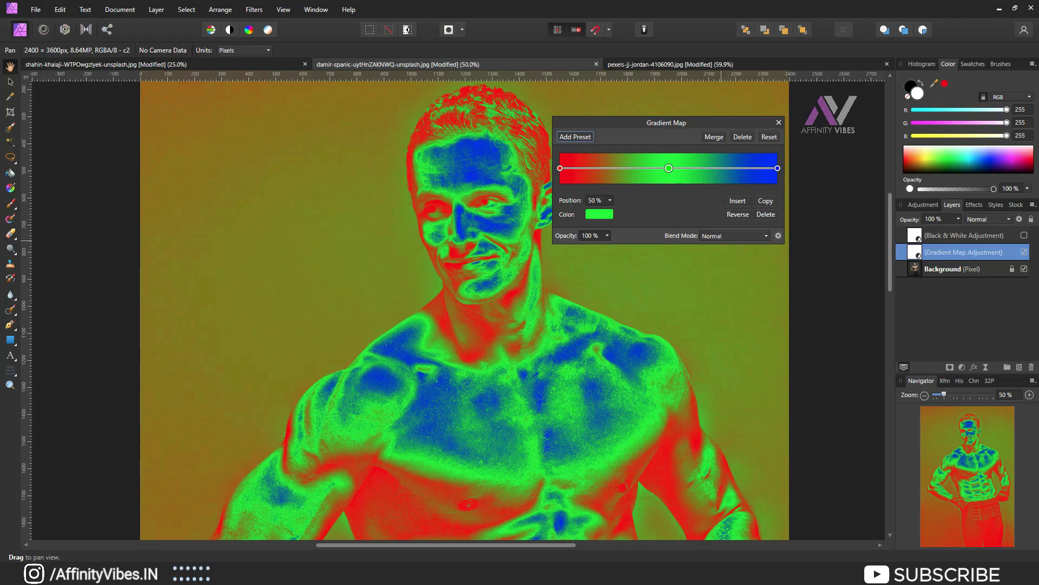
click(766, 215)
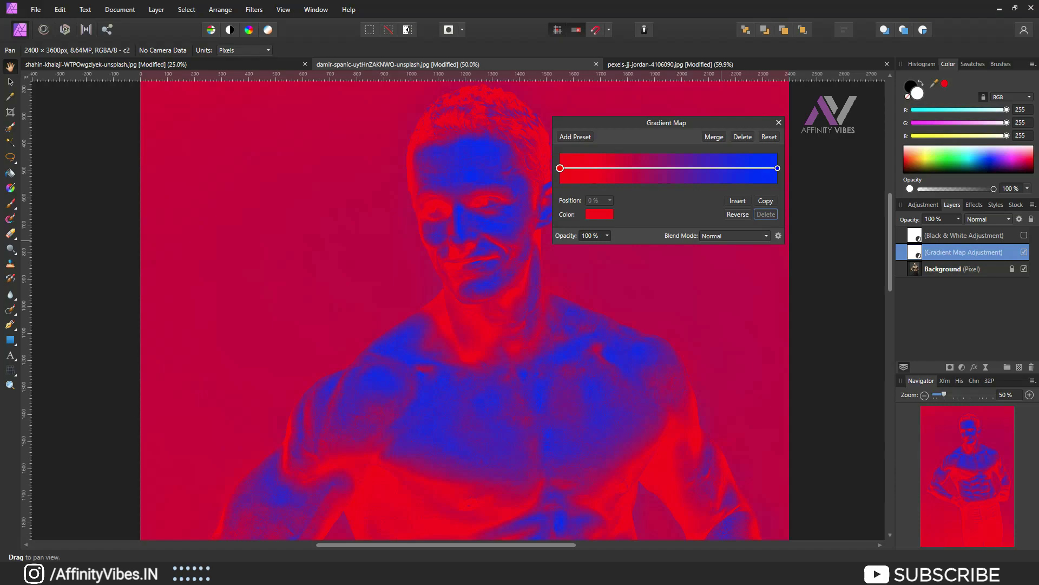
Set the gradient's first stop, at 0%, to black (000000).
click(599, 215)
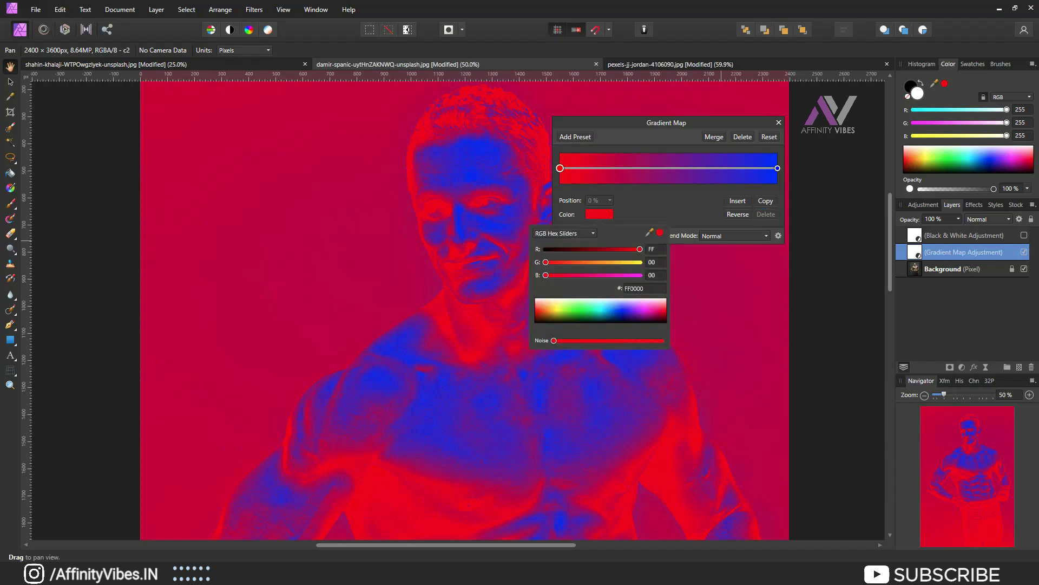
drag(640, 249, 546, 249)
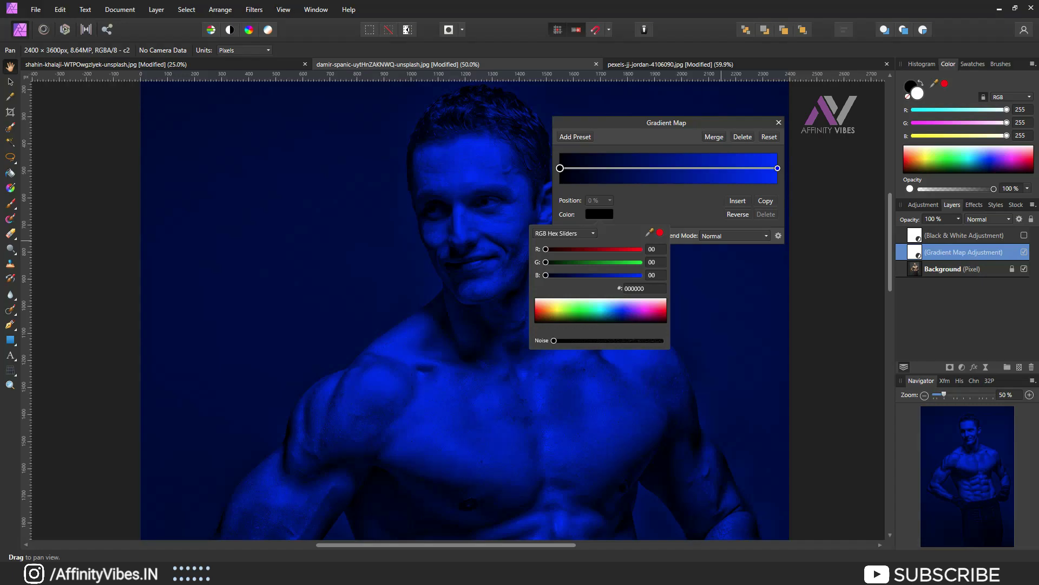
key(Escape)
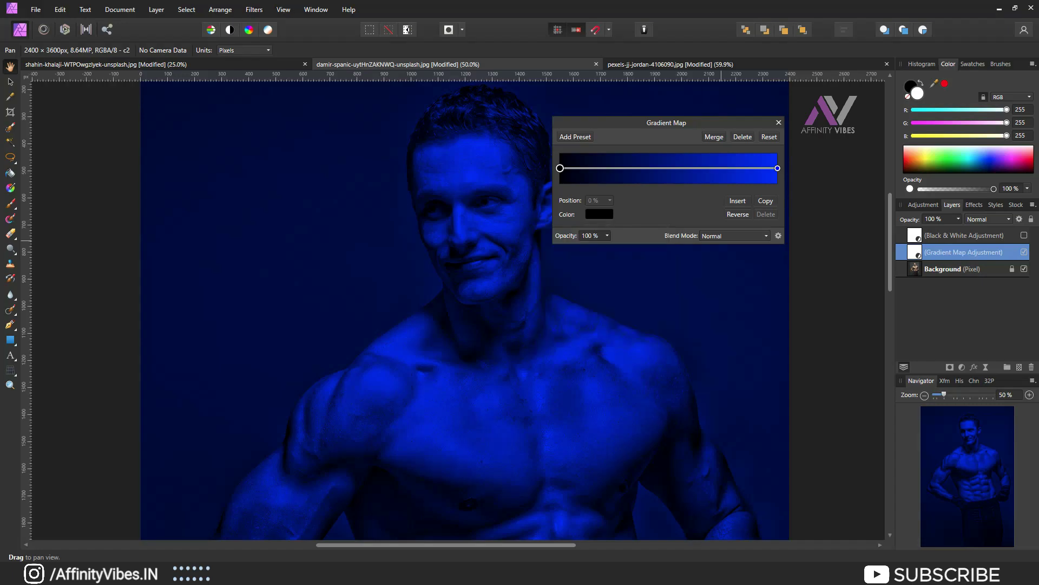
Set the gradient's last stop, at 100%, to white (FFFFFF).
click(777, 168)
click(600, 215)
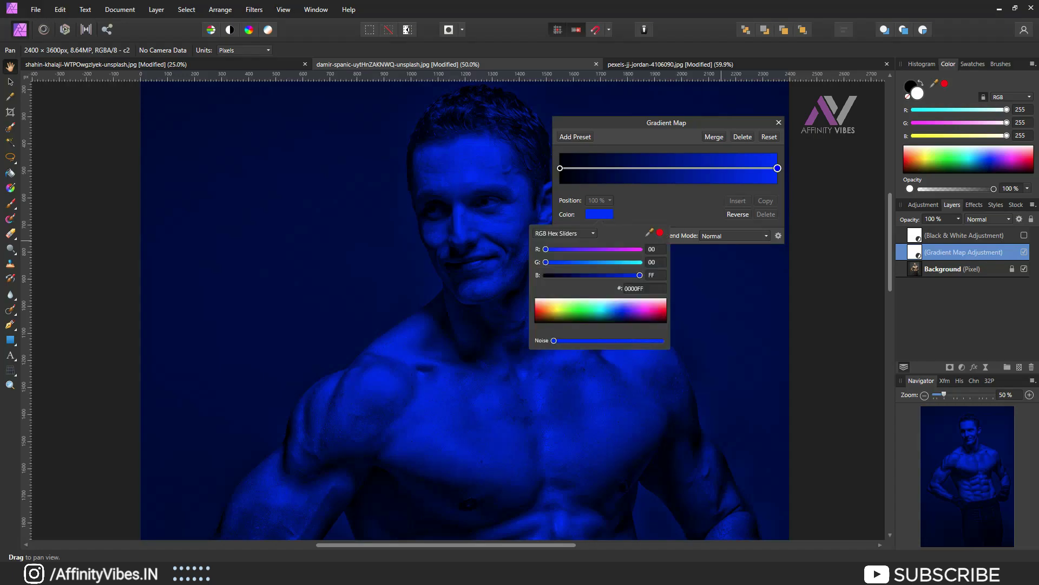
drag(549, 306, 543, 297)
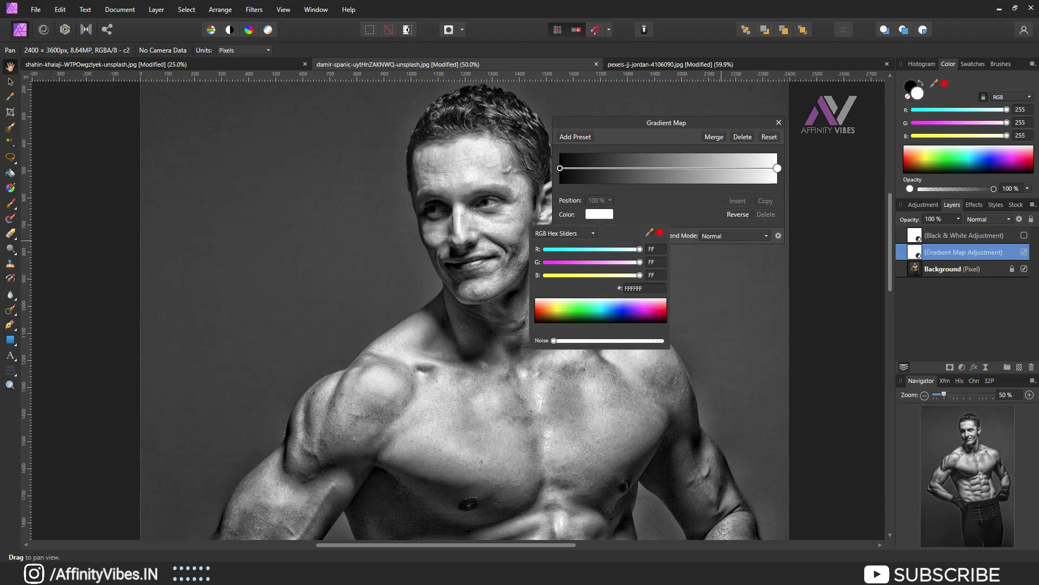
key(Escape)
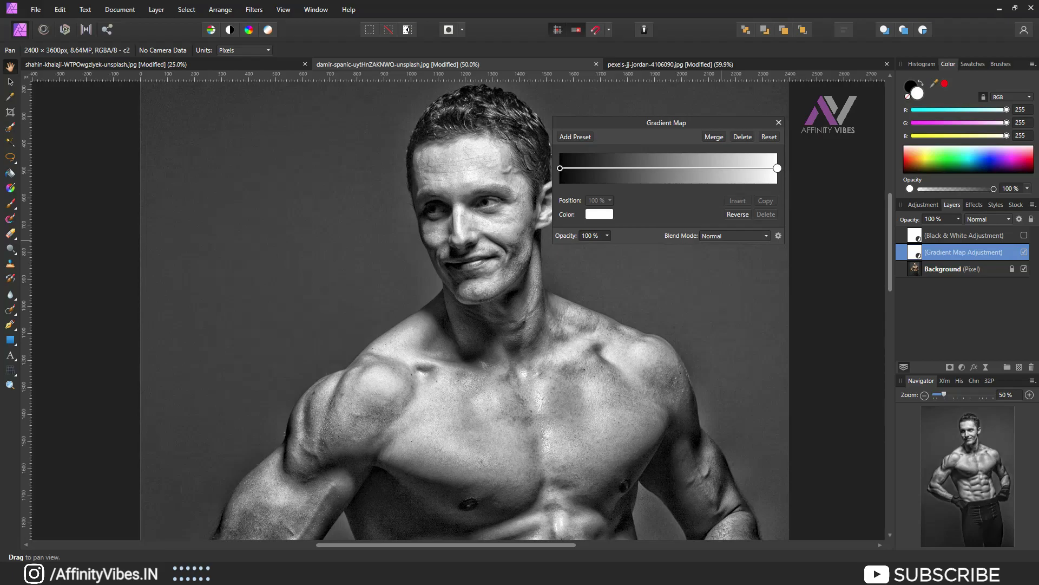
Compare the Gradient Map result with the Black & White result by toggling the visibility of the two adjustments.
drag(725, 127, 770, 120)
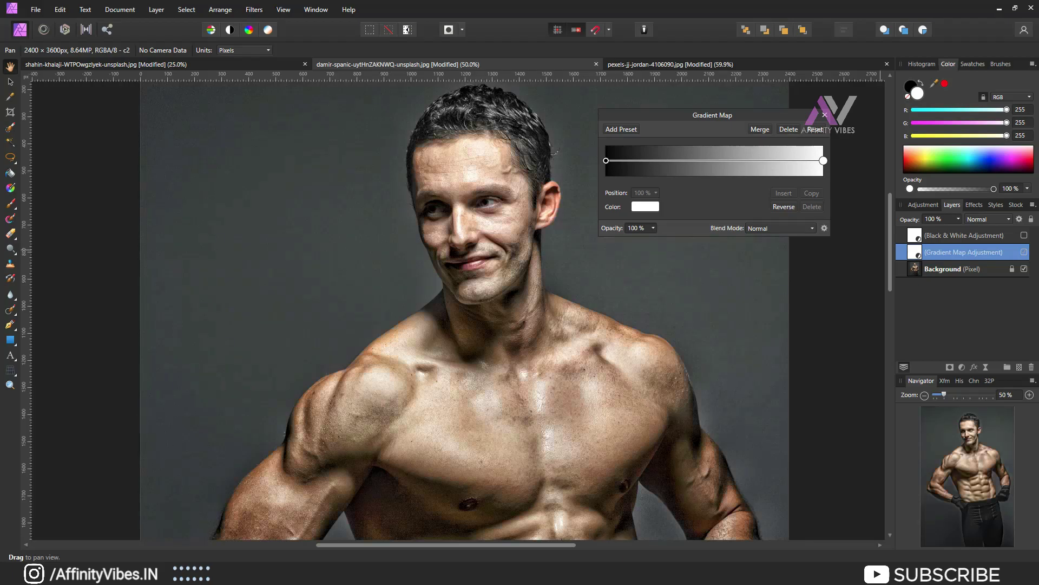
click(1024, 235)
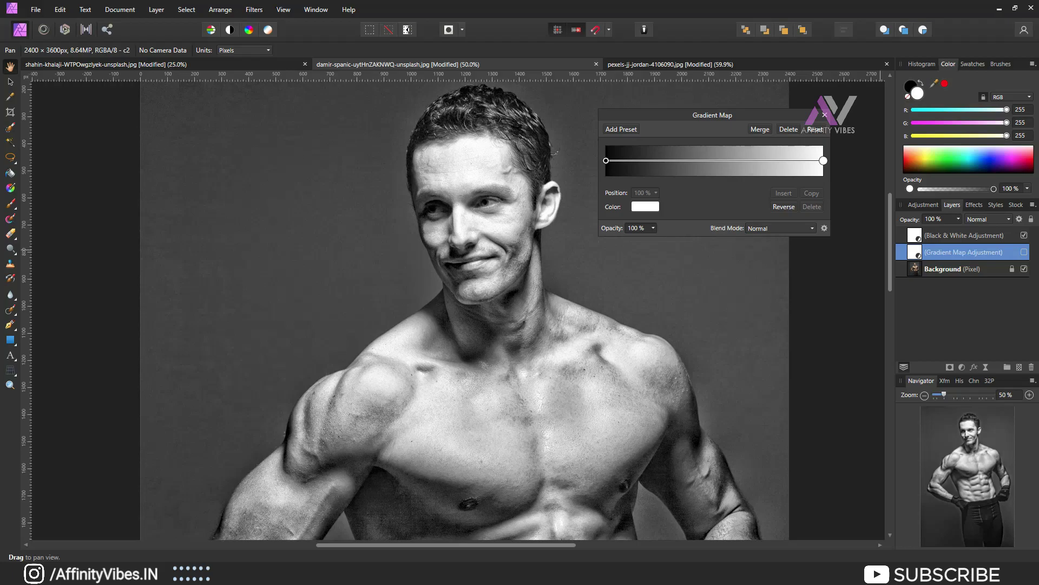
click(1024, 235)
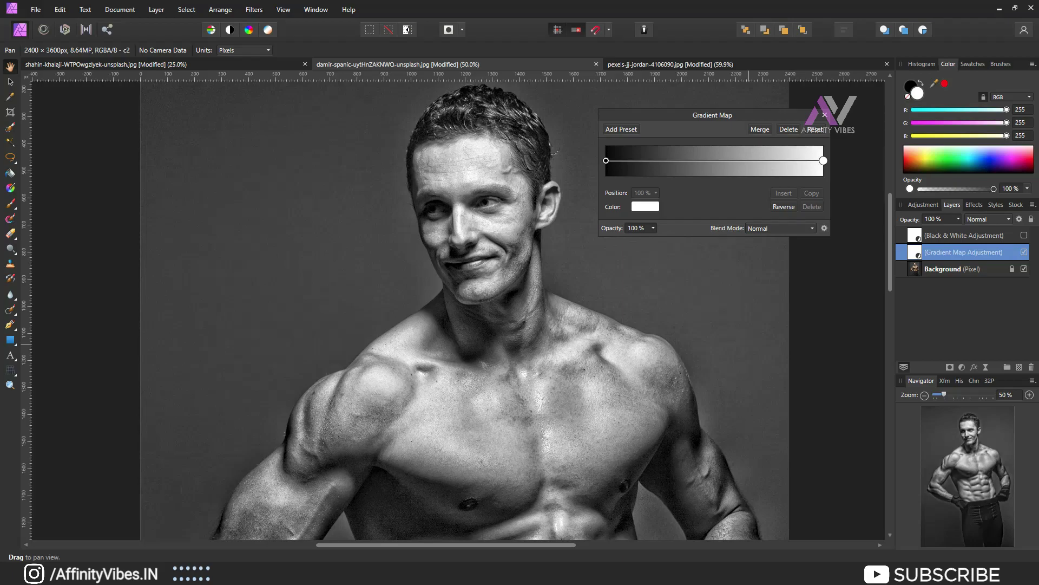
Add a grey stop between the gradient's black and white ends and position it at 68%.
drag(712, 115, 672, 165)
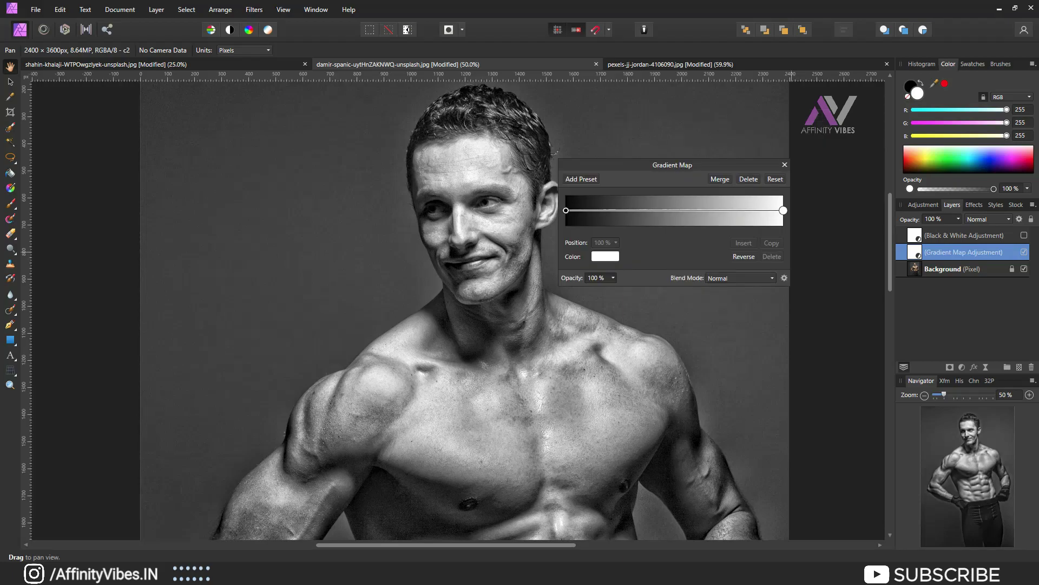
click(606, 211)
drag(606, 210, 713, 210)
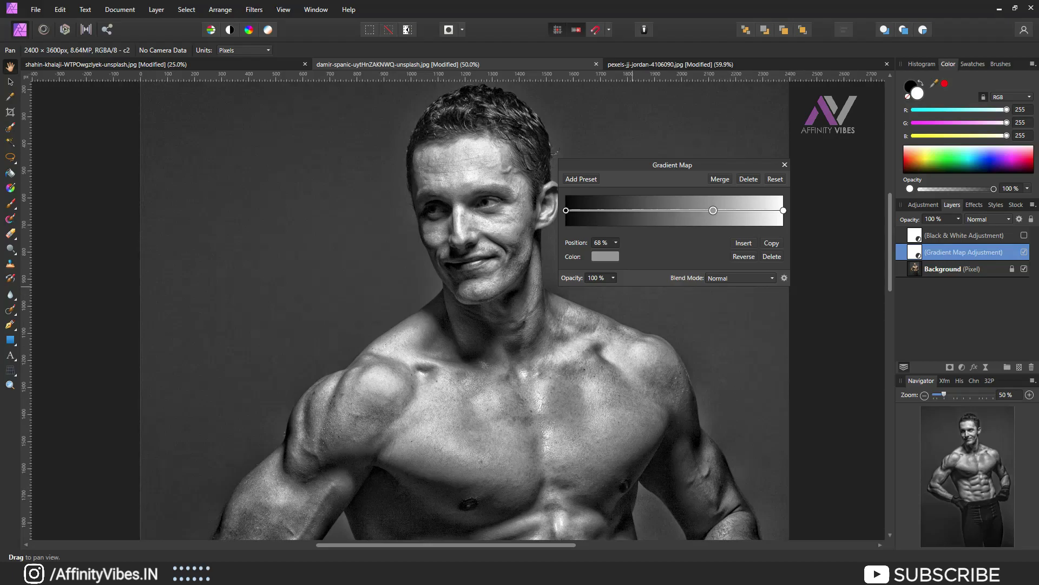
click(601, 242)
click(566, 211)
click(784, 210)
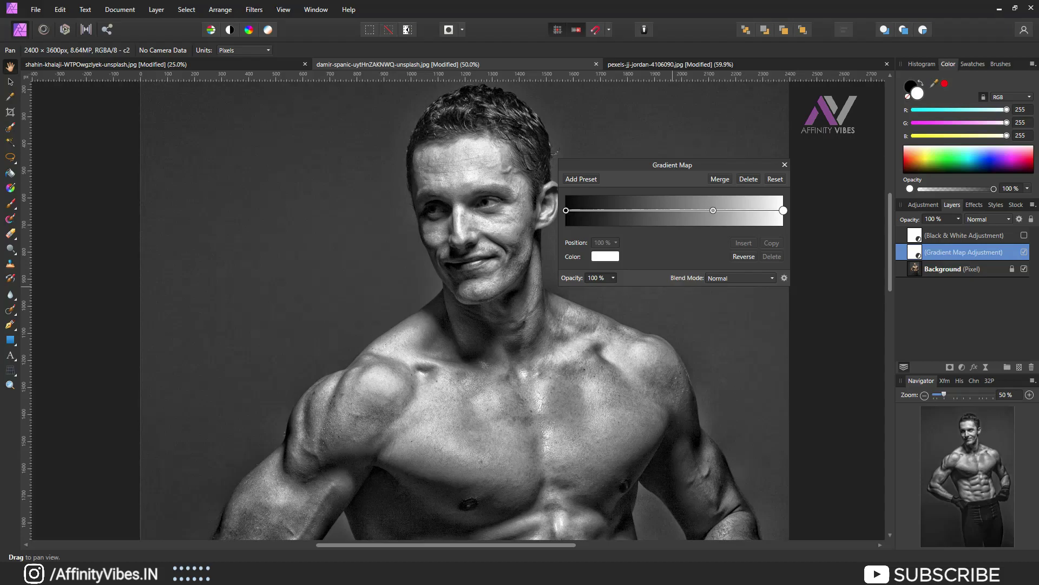
Save the Gradient Map settings as an adjustment preset named "Best B&W" and close the adjustment's settings.
click(581, 179)
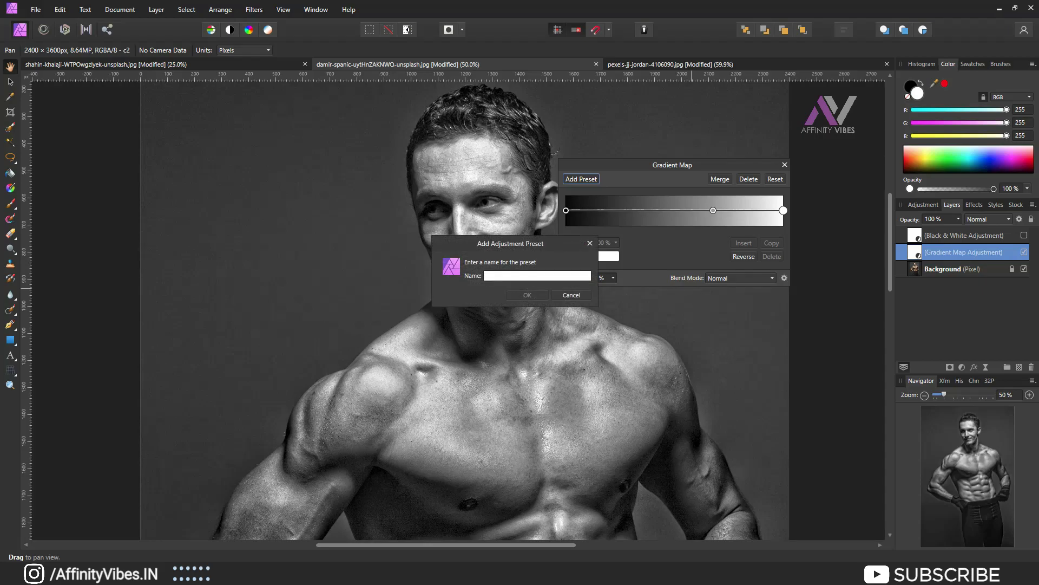
text(Best B & W)
click(502, 276)
key(BackSpace)
click(510, 276)
key(BackSpace)
key(Return)
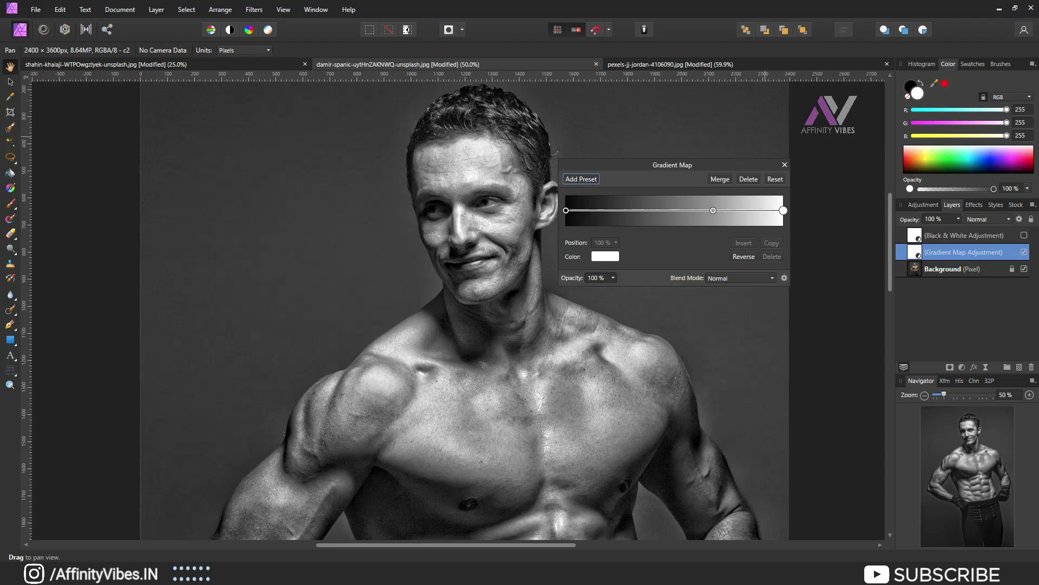
click(784, 164)
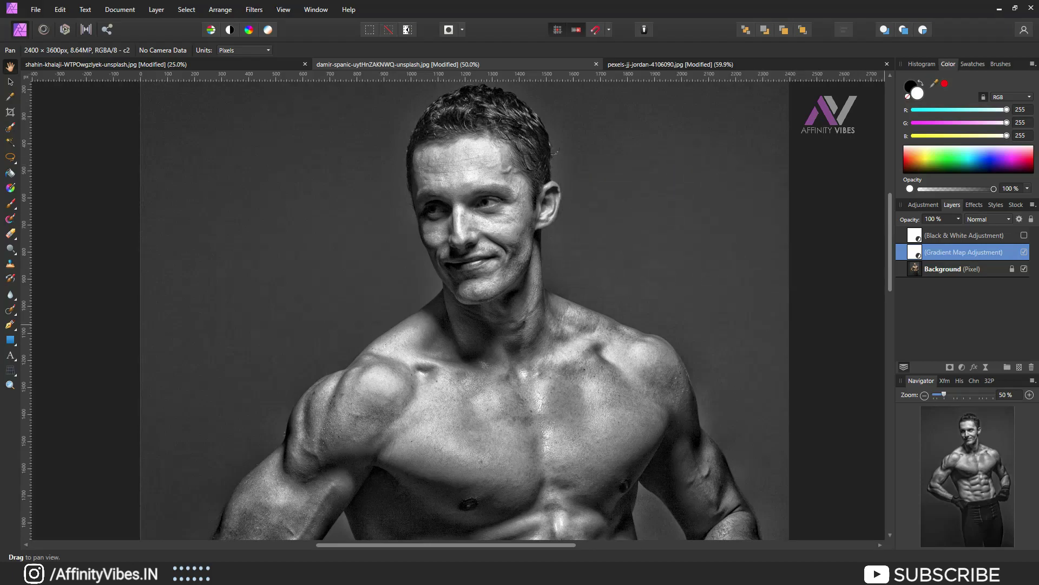
Apply the "Best B&W" Gradient Map preset to the photo of the hooded, bearded man and inspect the converted portrait up close.
click(263, 65)
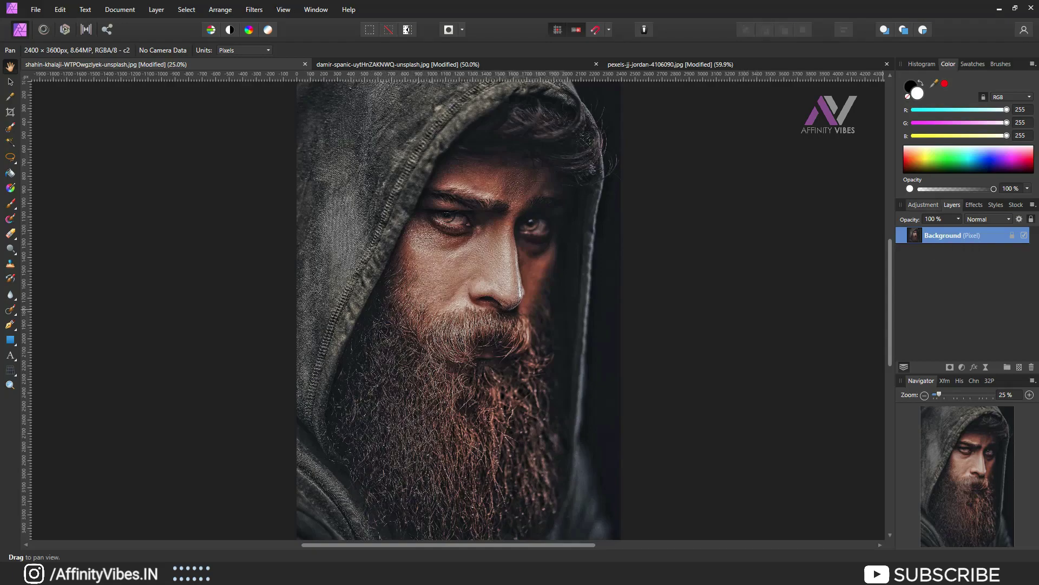
click(923, 204)
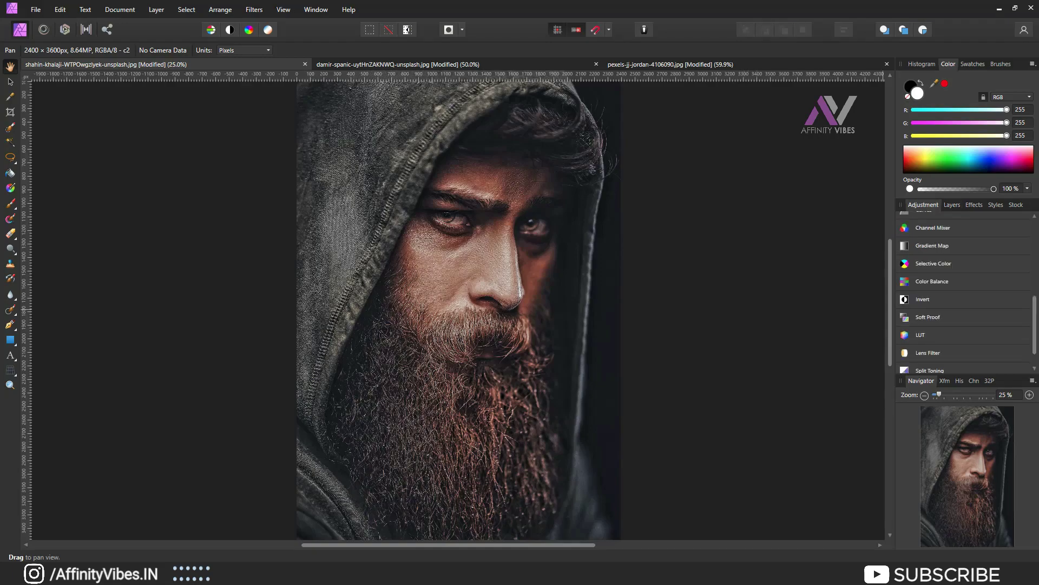
scroll(963, 292, down, 2)
scroll(964, 292, up, 4)
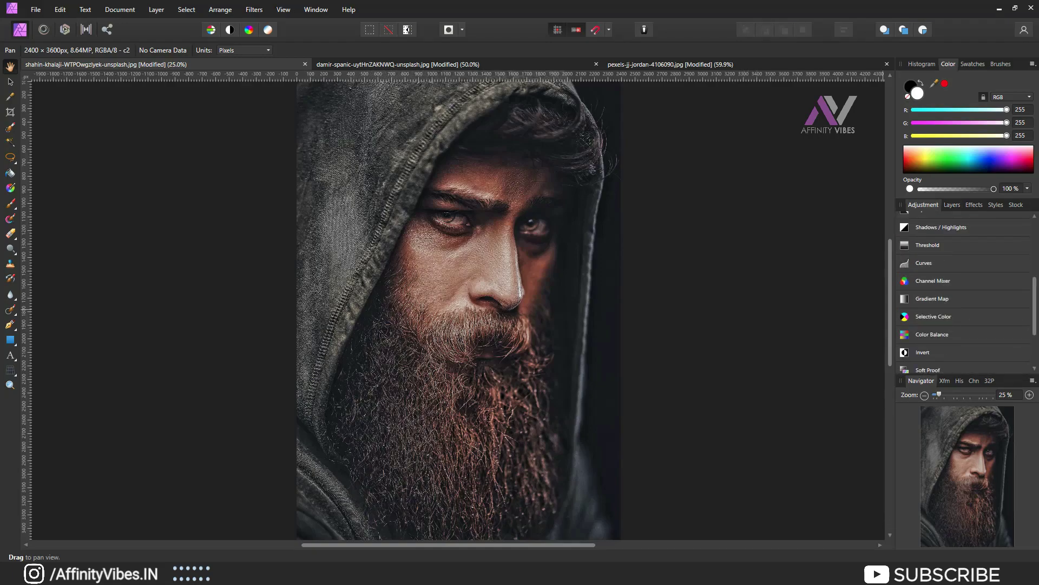
click(932, 299)
scroll(963, 299, down, 2)
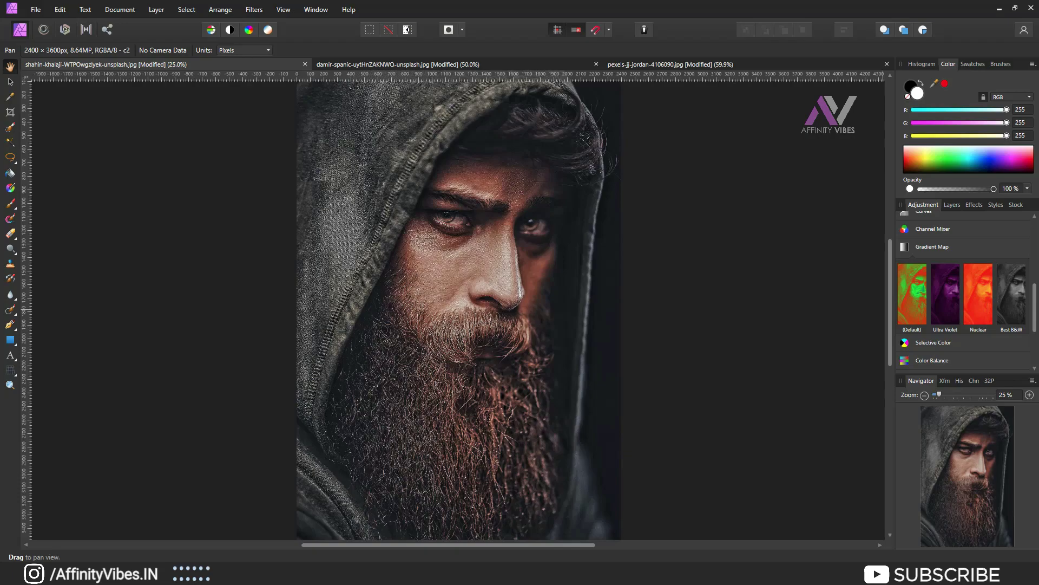
click(1012, 296)
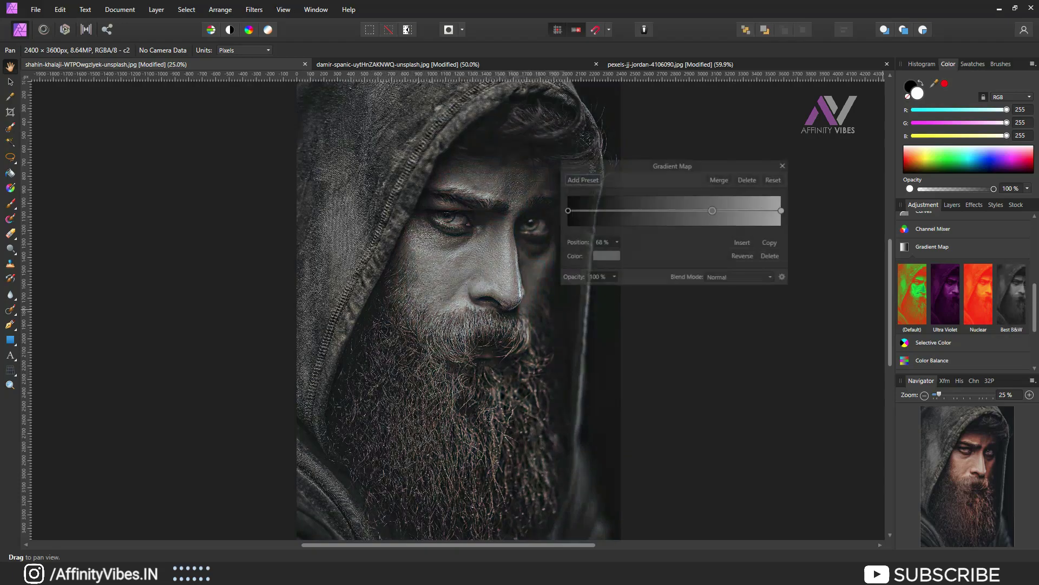
drag(660, 164, 738, 120)
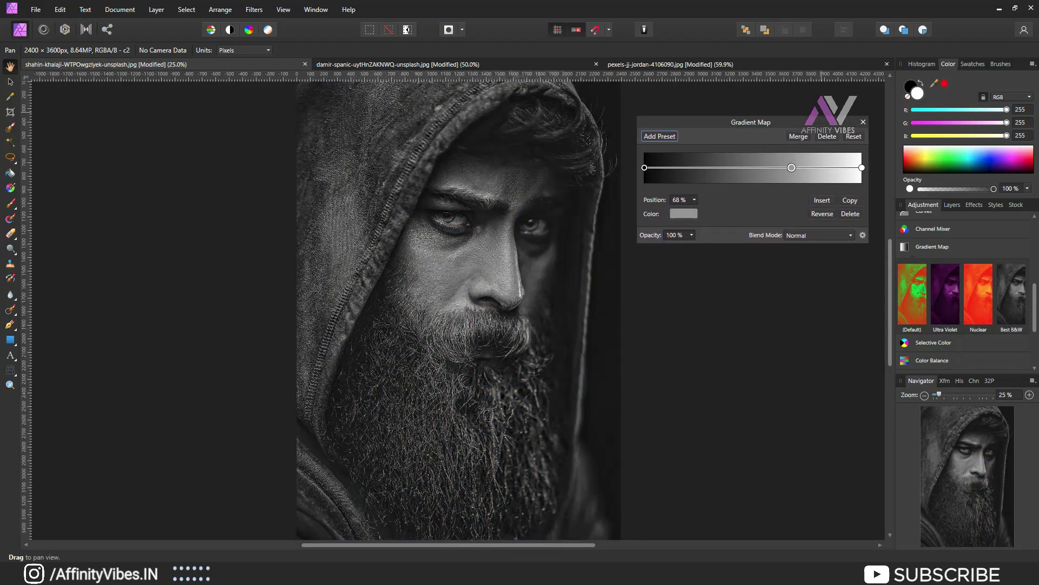
click(863, 122)
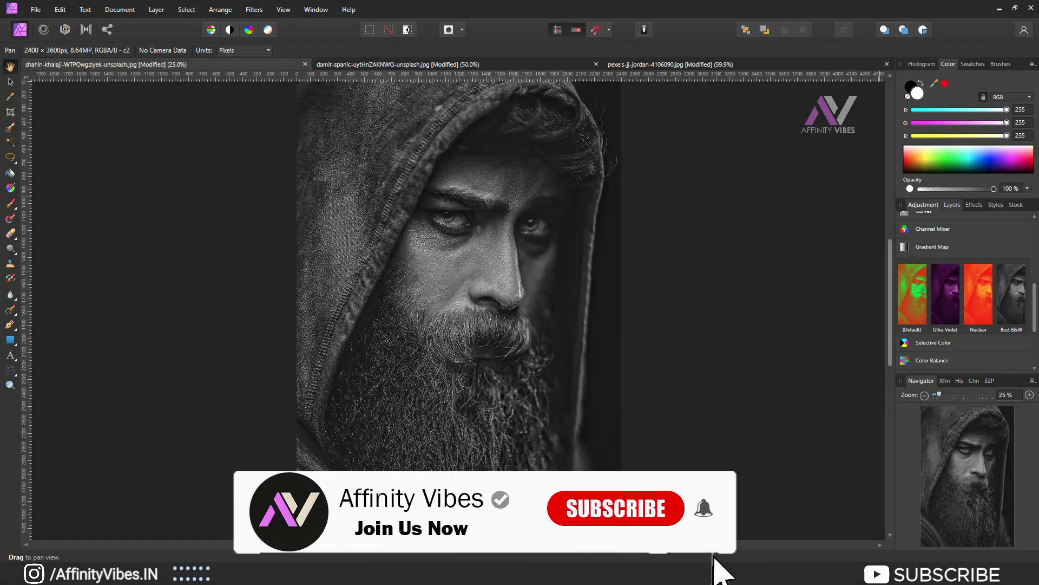
click(952, 205)
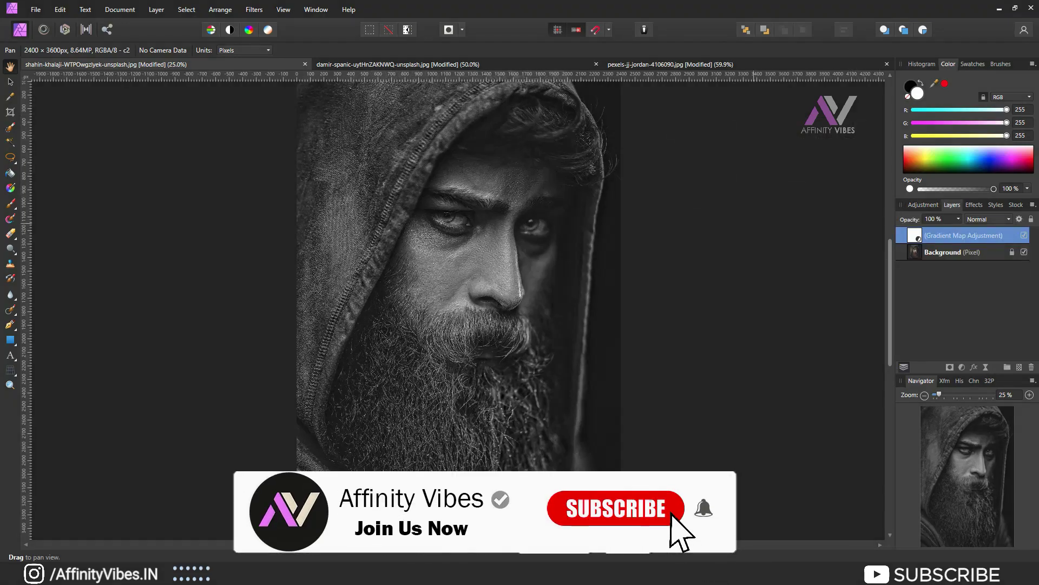
key(ctrl+plus)
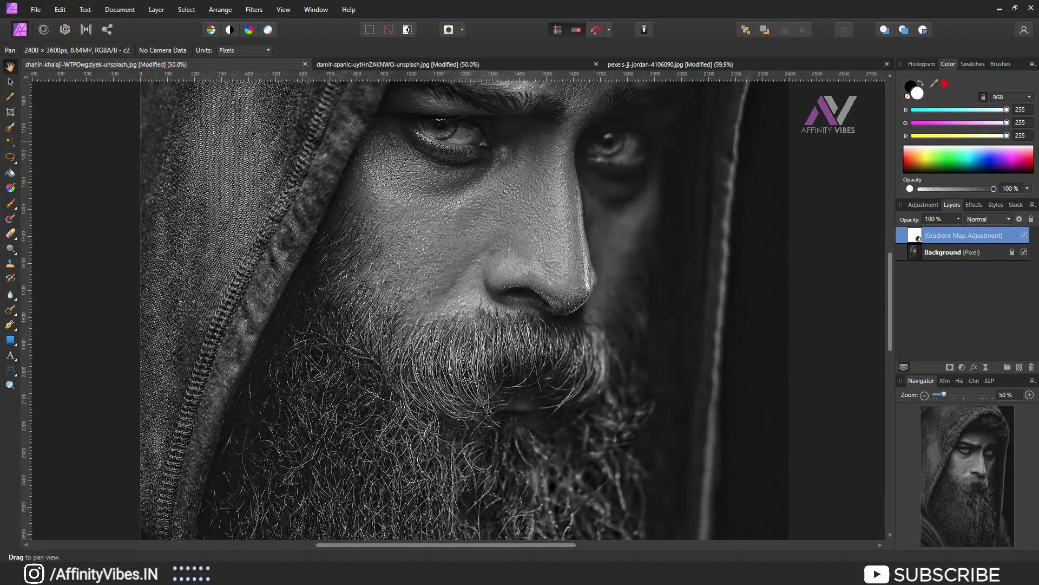
key(ctrl+minus)
key(ctrl+plus)
key(ctrl+minus)
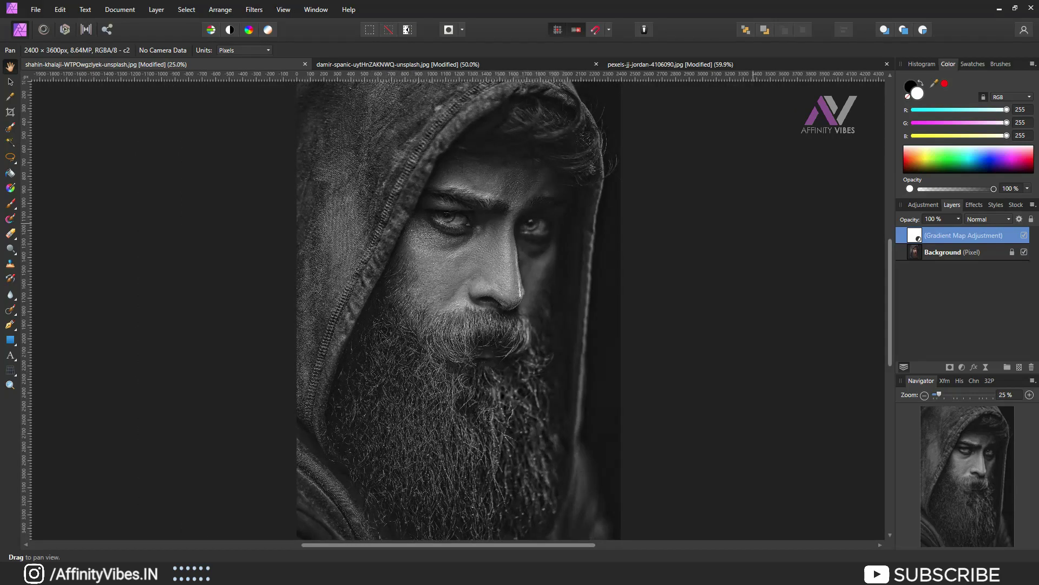
Apply the "Best B&W" Gradient Map preset to the photo of the man in the hat and review the three converted portraits.
click(671, 64)
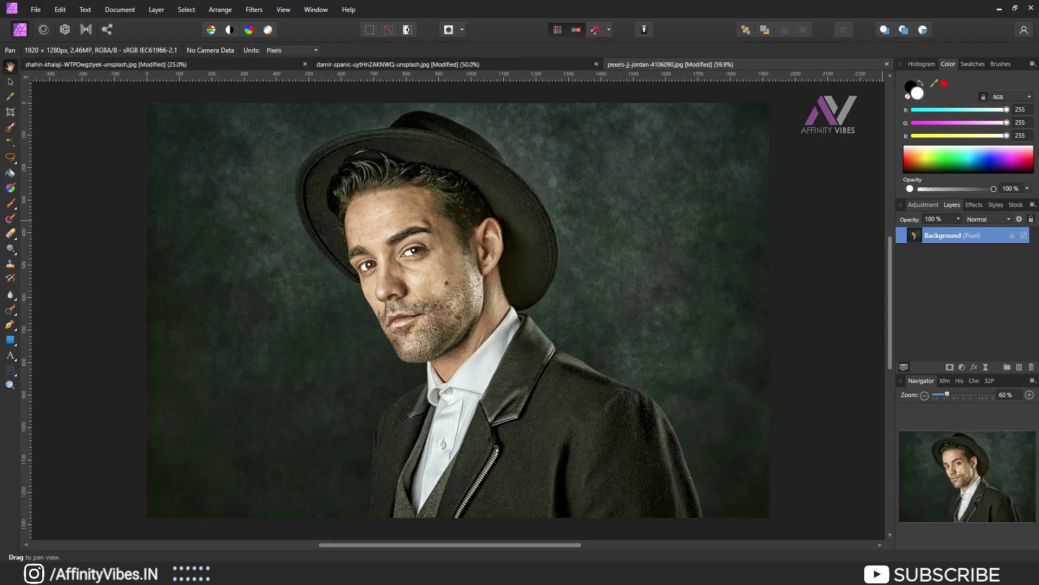
click(923, 205)
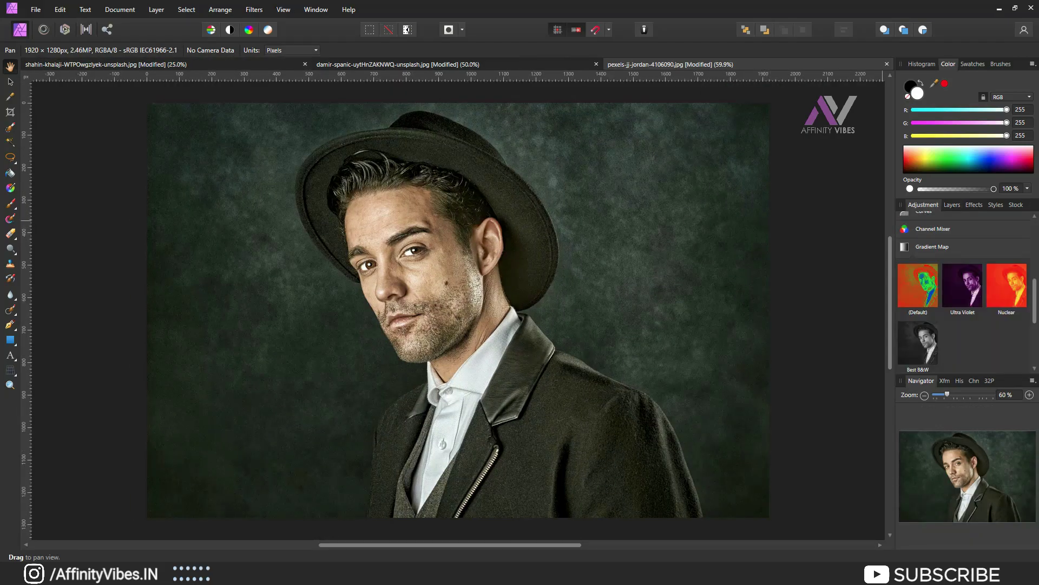
click(920, 342)
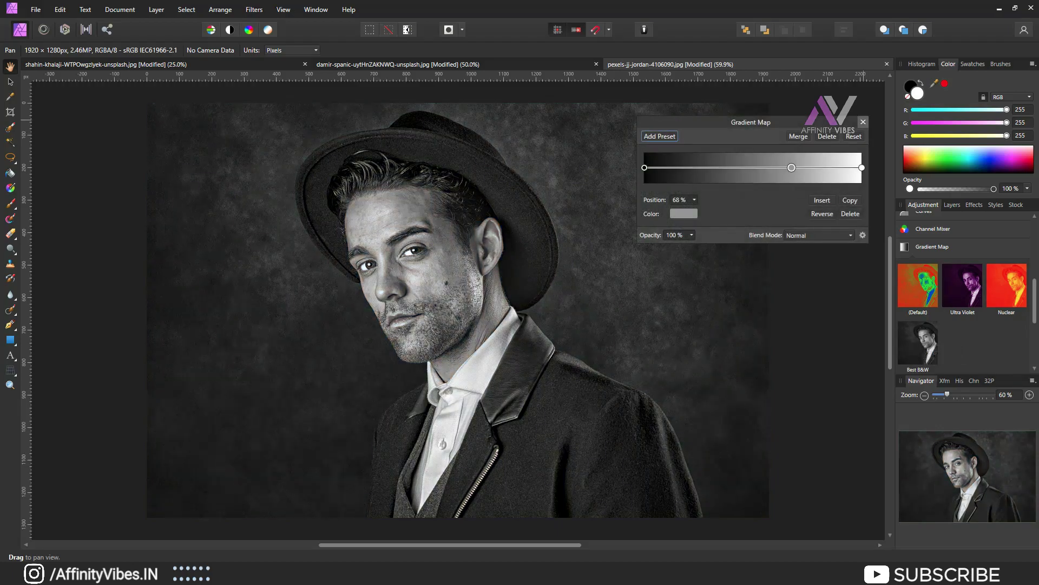
click(863, 122)
key(ctrl+plus)
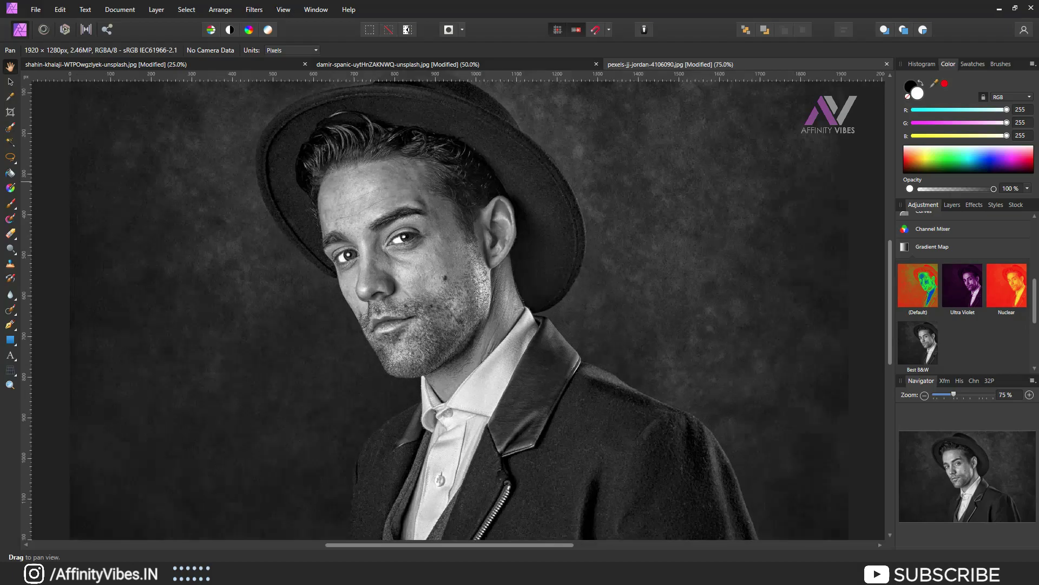
scroll(458, 310, up, 1)
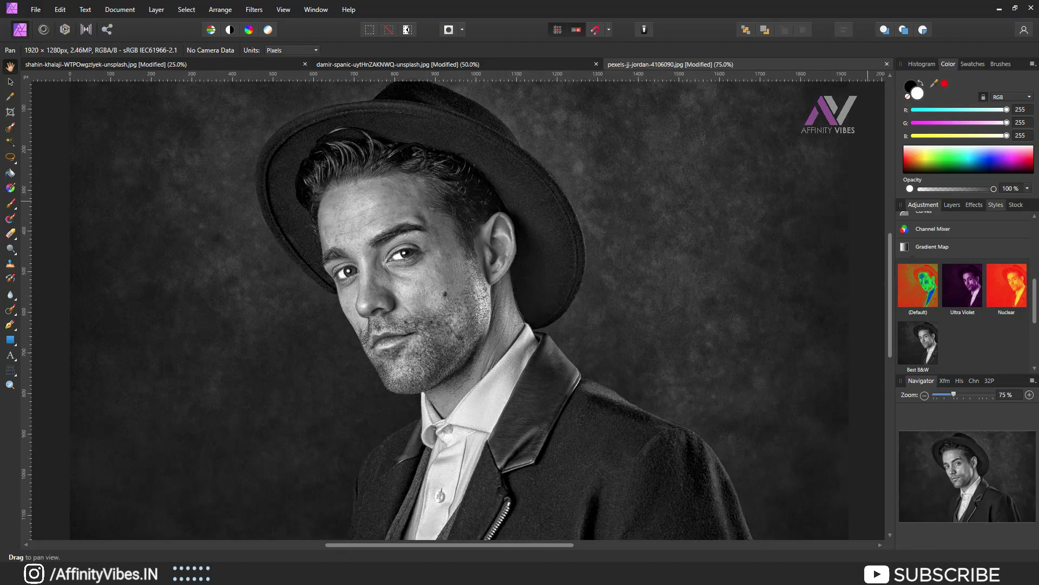
click(952, 205)
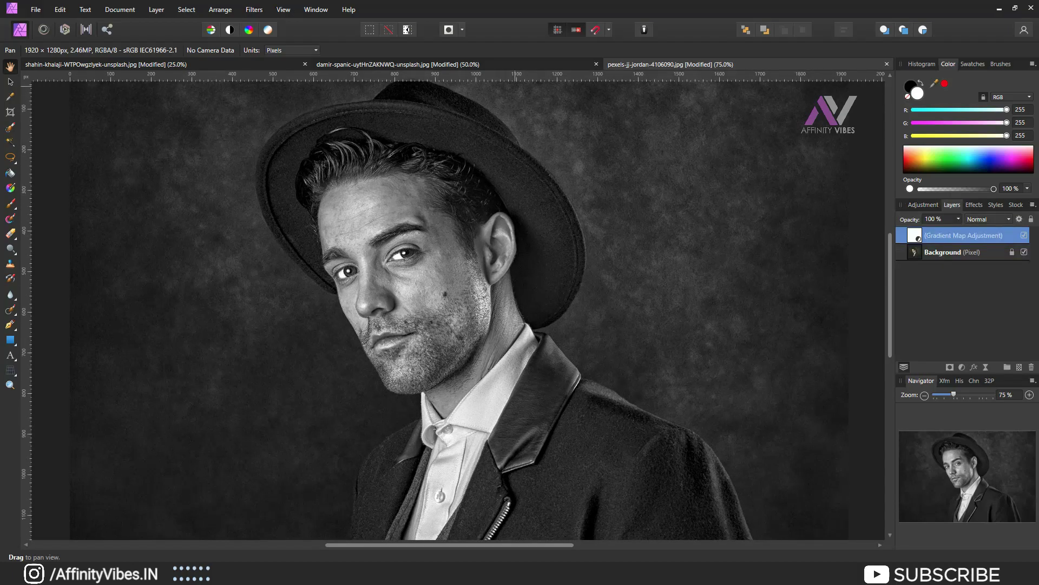
click(482, 64)
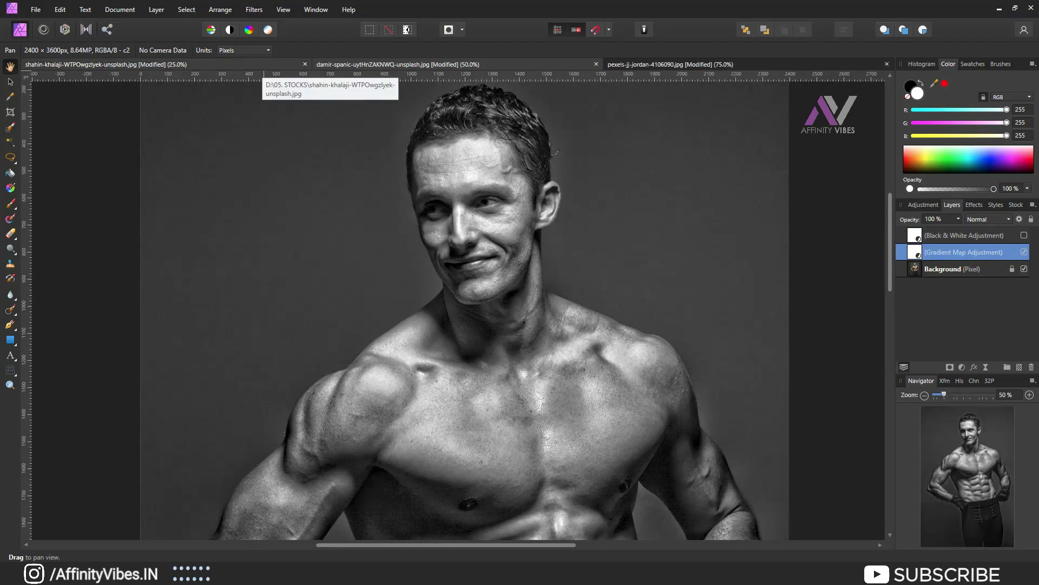
click(249, 64)
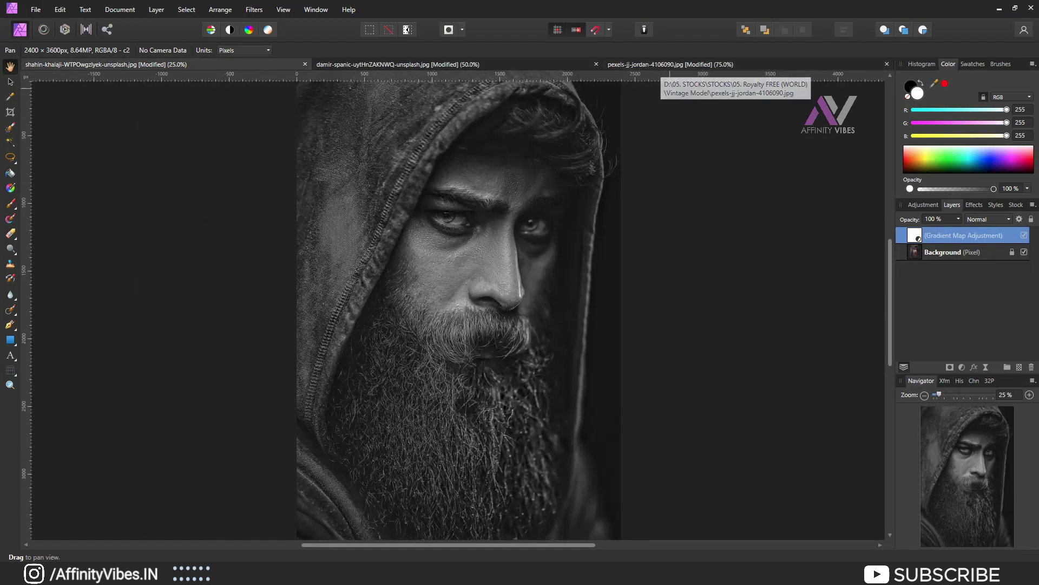
click(663, 65)
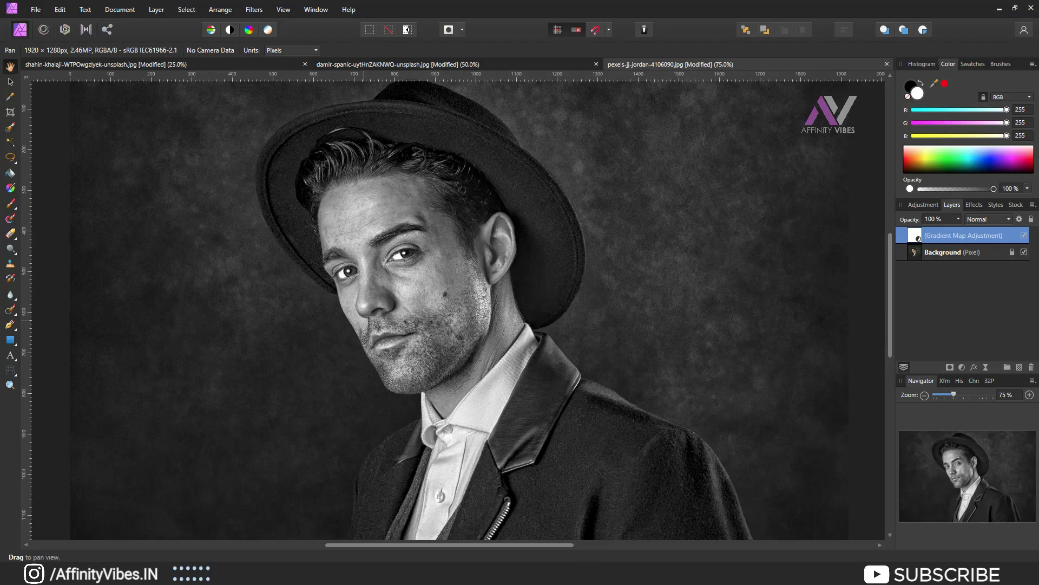
Open "man (2)", "young-beautiful-stylish-woman-wedding-dress" and the pexels portrait 7473972 from the 05. STOCKS folder.
click(36, 10)
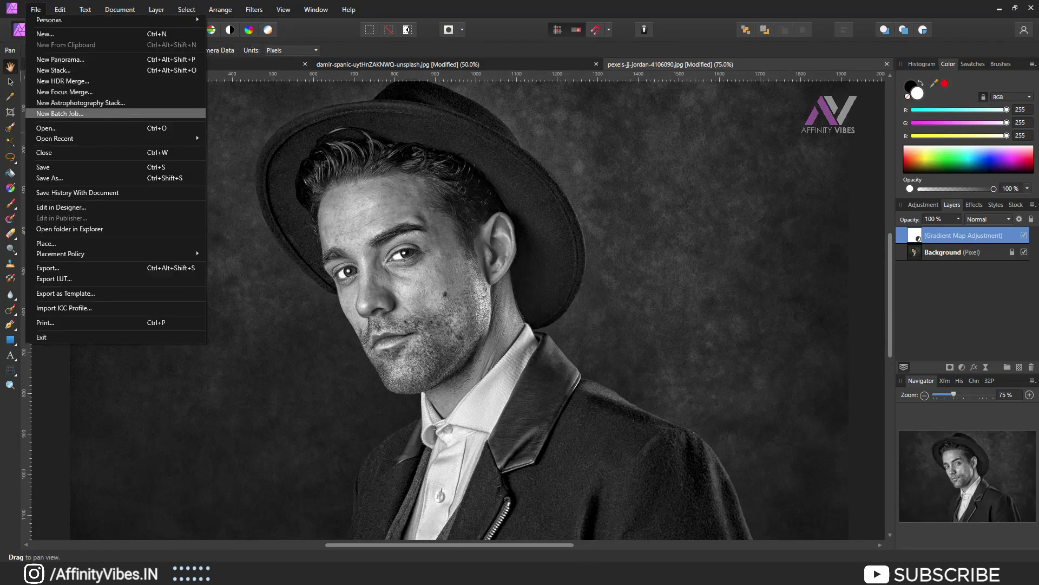
click(46, 127)
click(186, 178)
ctrl+click(305, 92)
ctrl+click(364, 89)
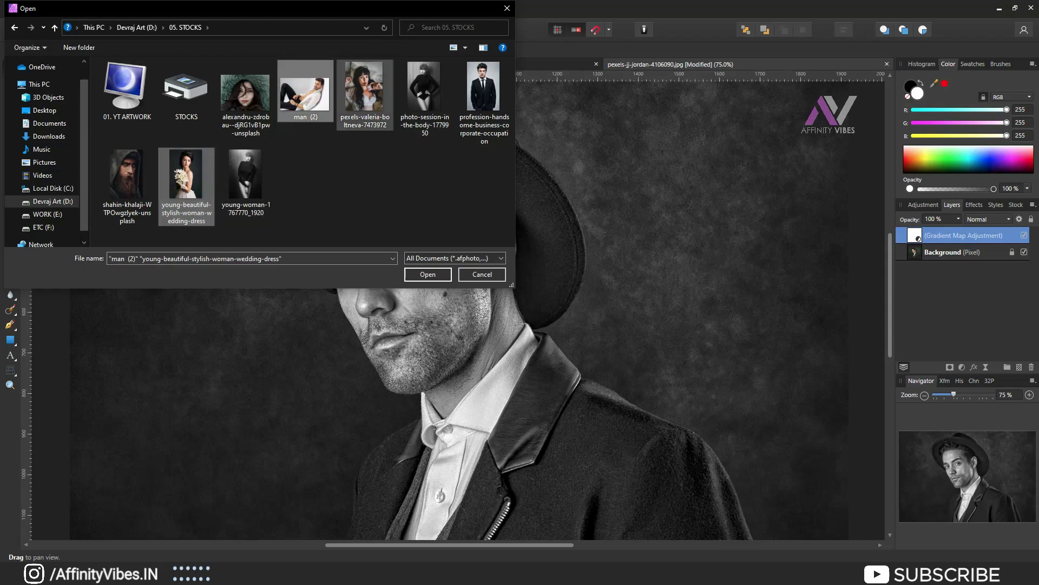
click(428, 275)
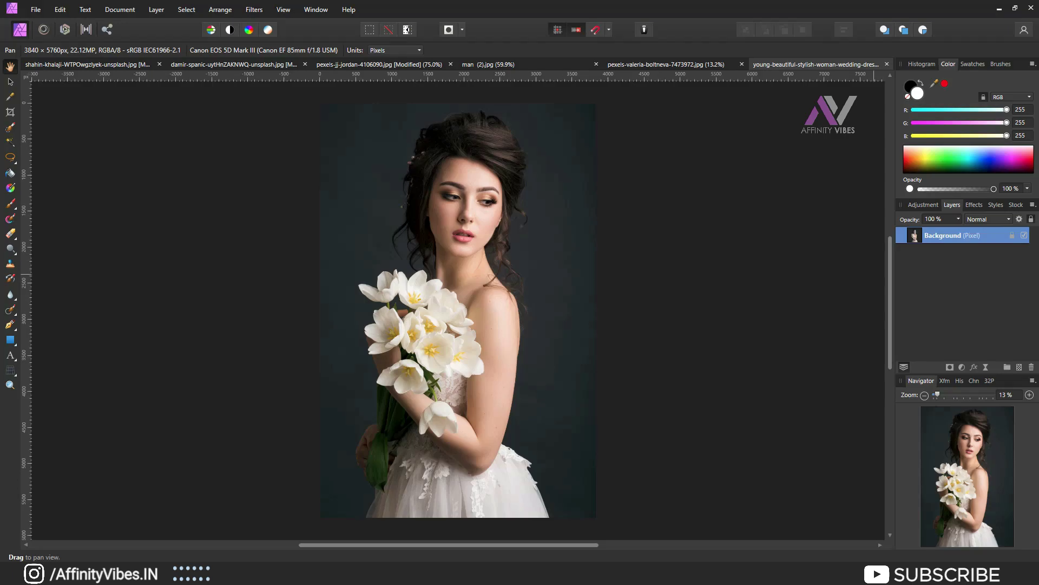
Apply the "Best B&W" Gradient Map preset to the wedding dress photo and inspect the woman's face up close.
click(923, 205)
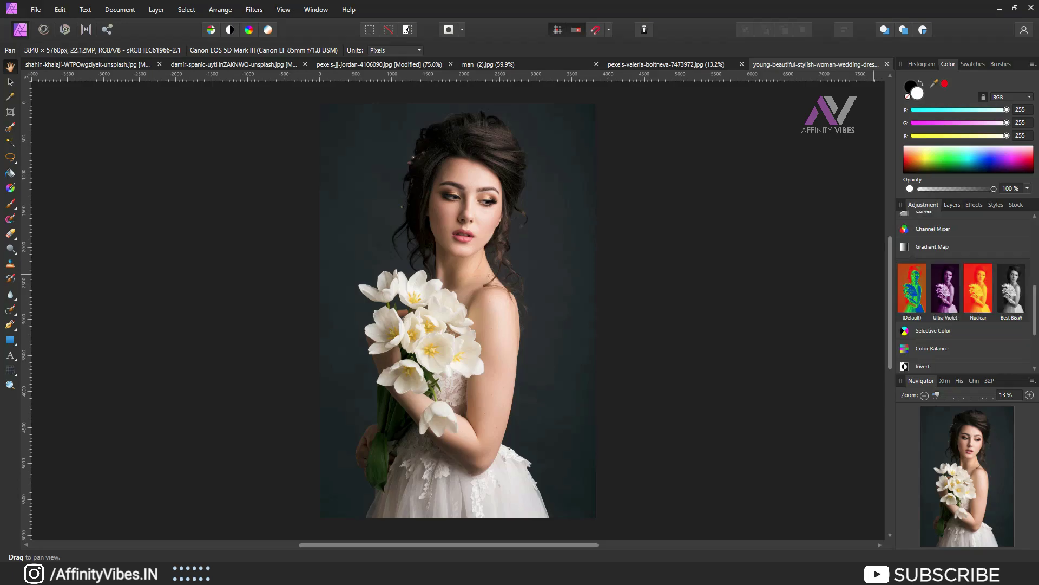
click(1011, 287)
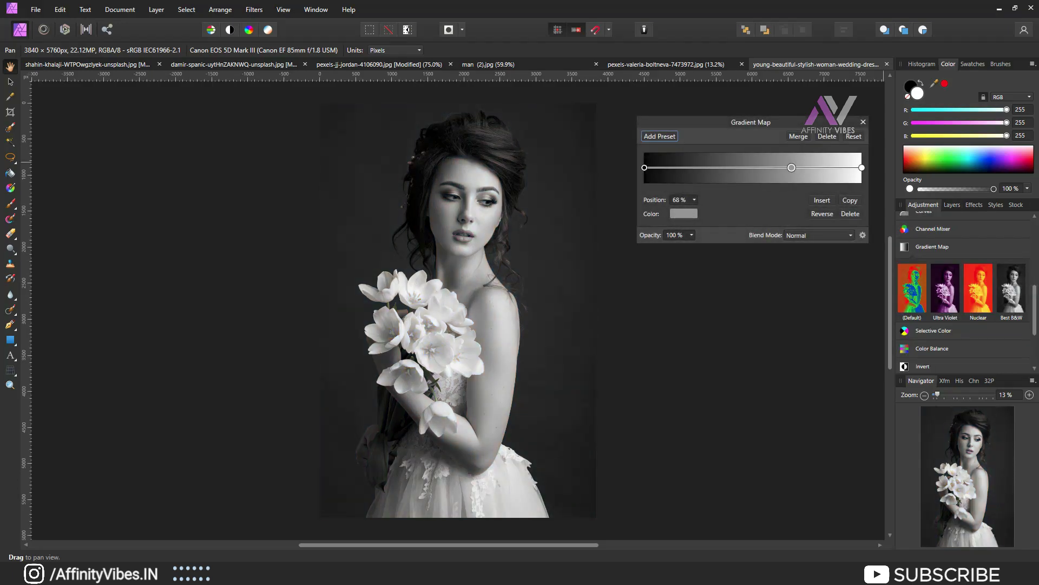
click(864, 122)
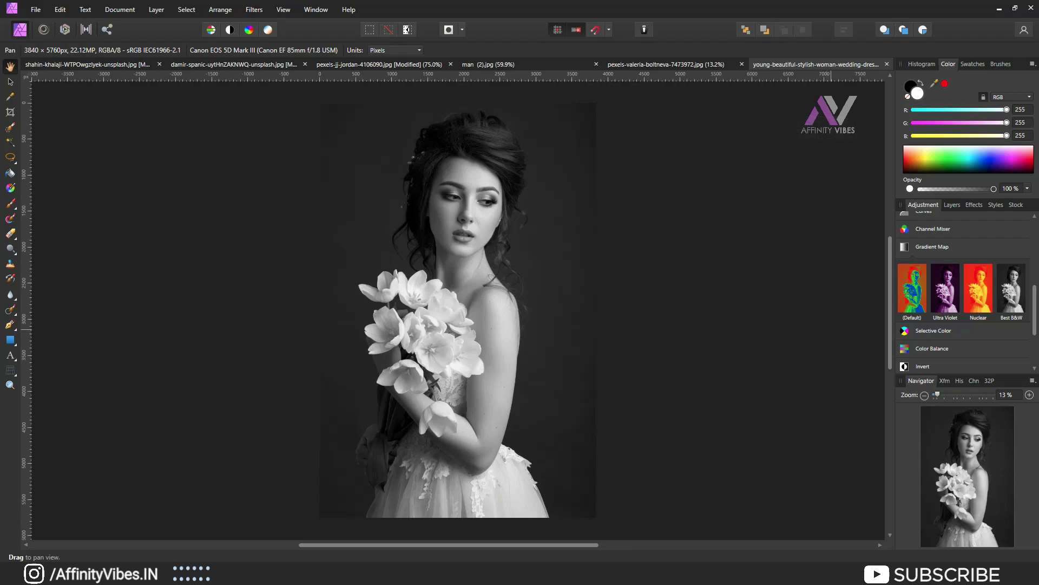
click(953, 205)
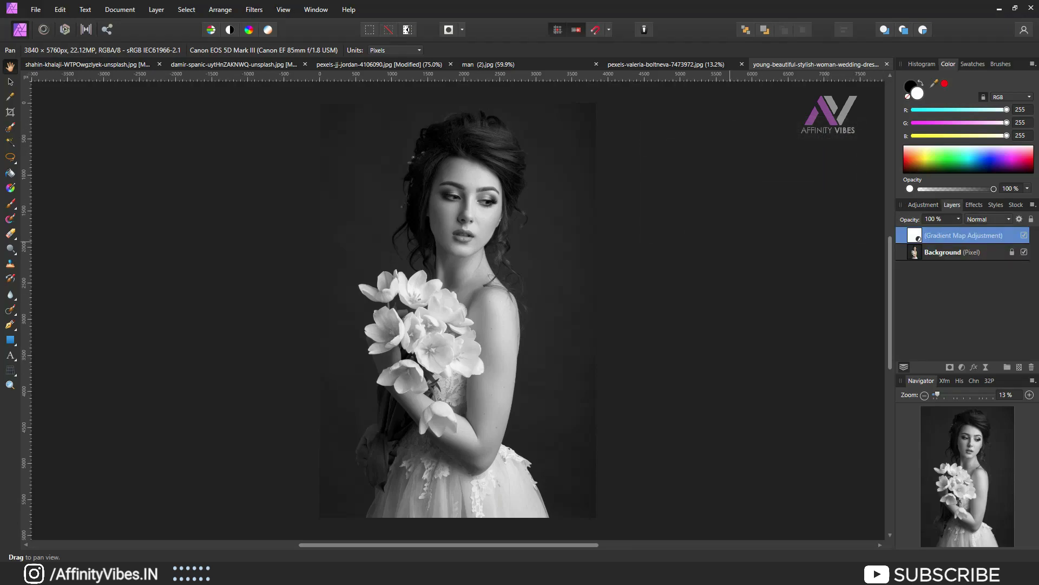
key(ctrl+plus)
scroll(454, 305, up, 1)
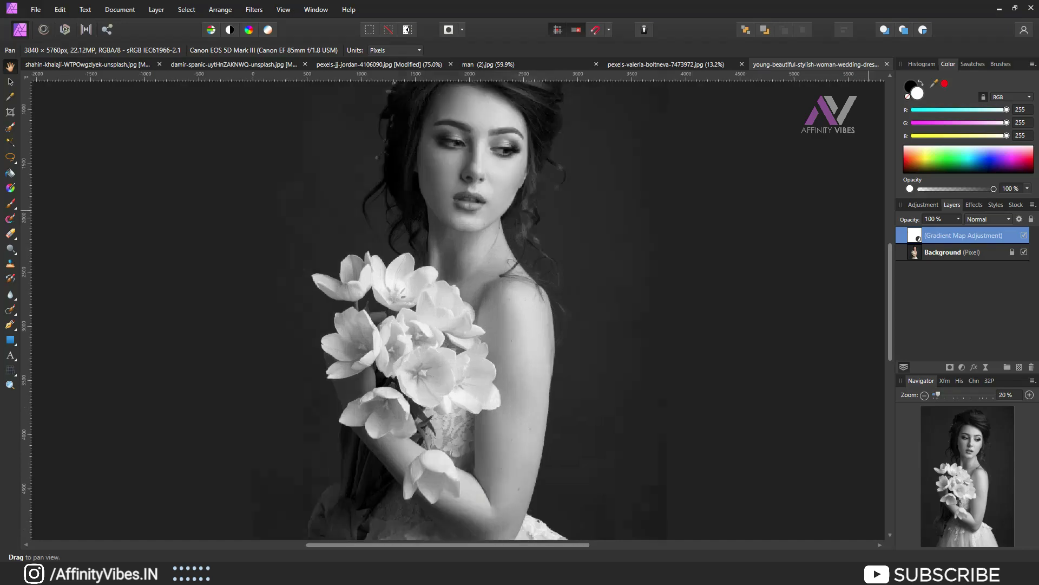
drag(890, 296, 890, 267)
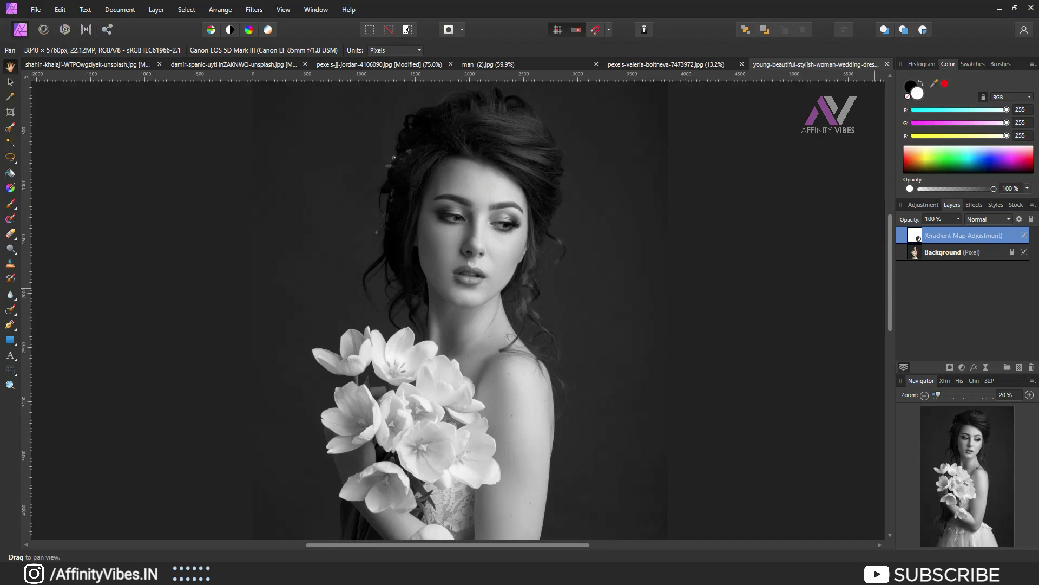
click(974, 205)
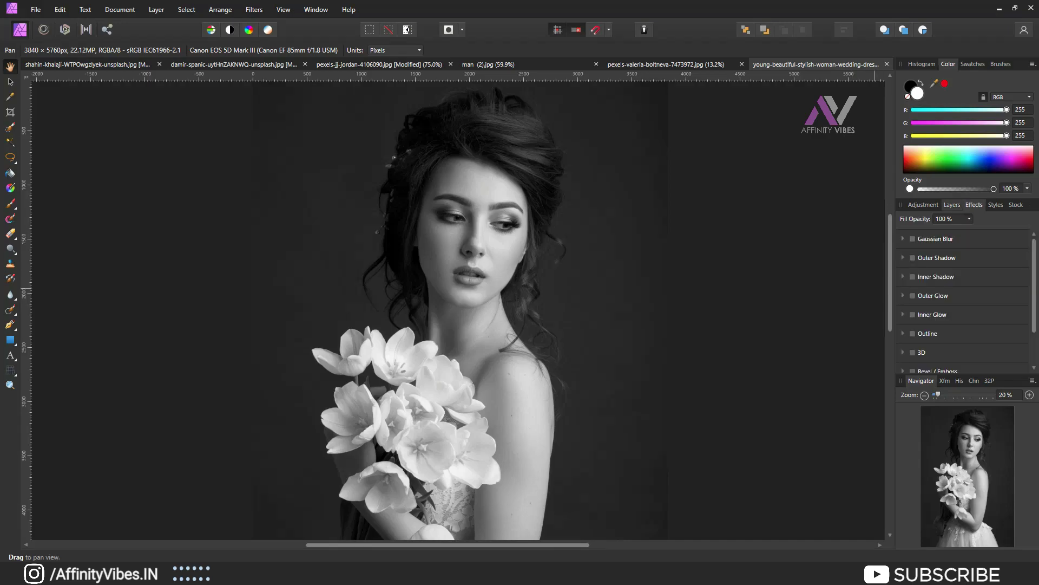
click(952, 205)
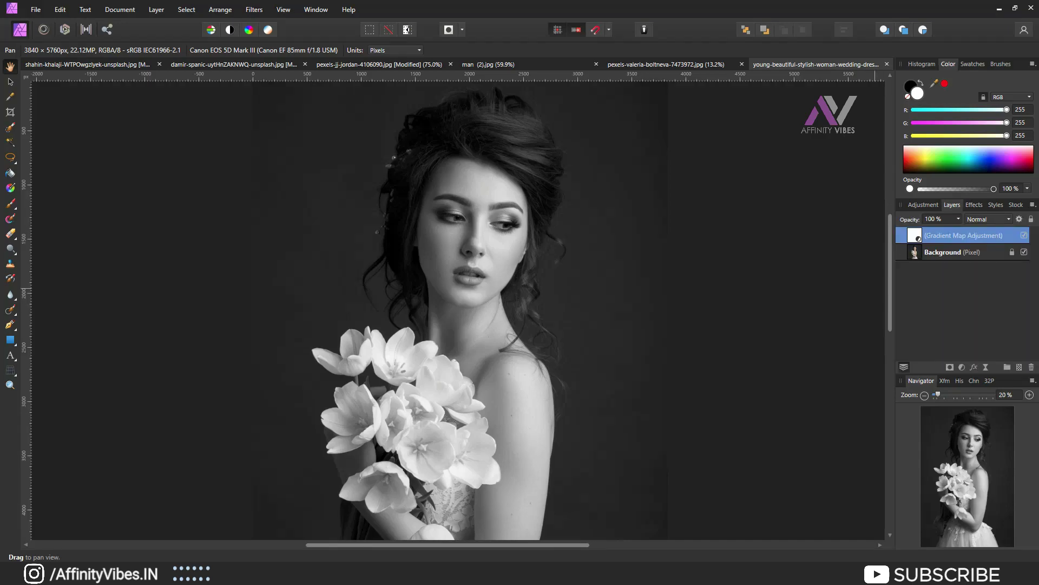
Compare the wedding photo's Gradient Map with a new default Black & White adjustment, leaving only the Gradient Map adjustment visible.
click(1023, 235)
click(962, 367)
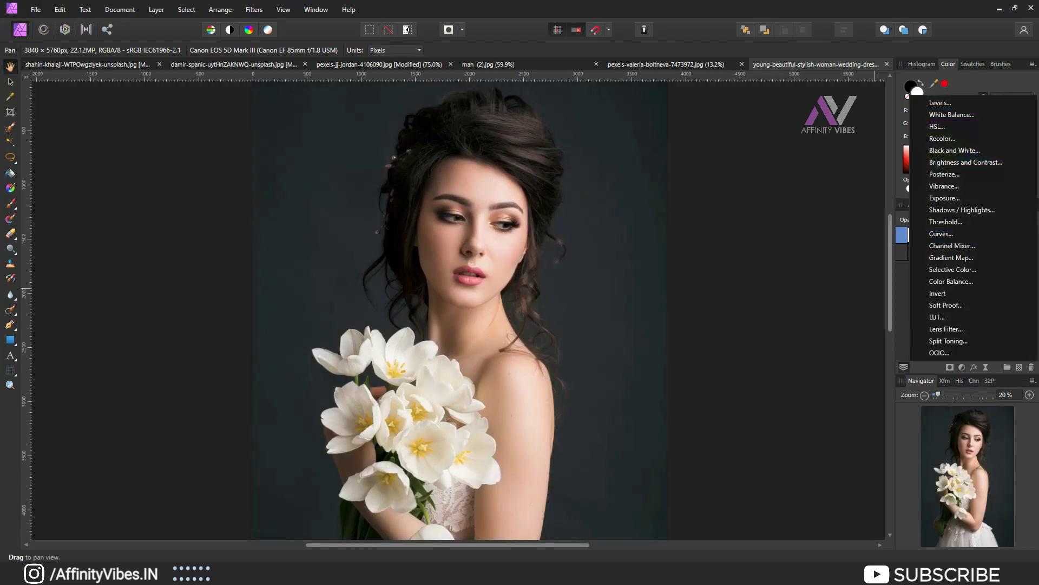
click(932, 150)
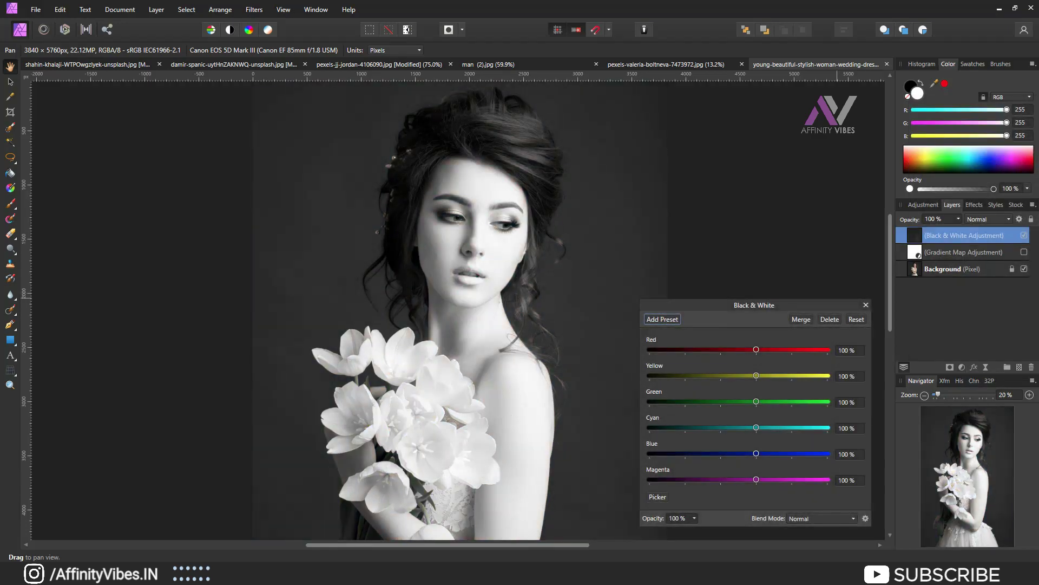
click(865, 306)
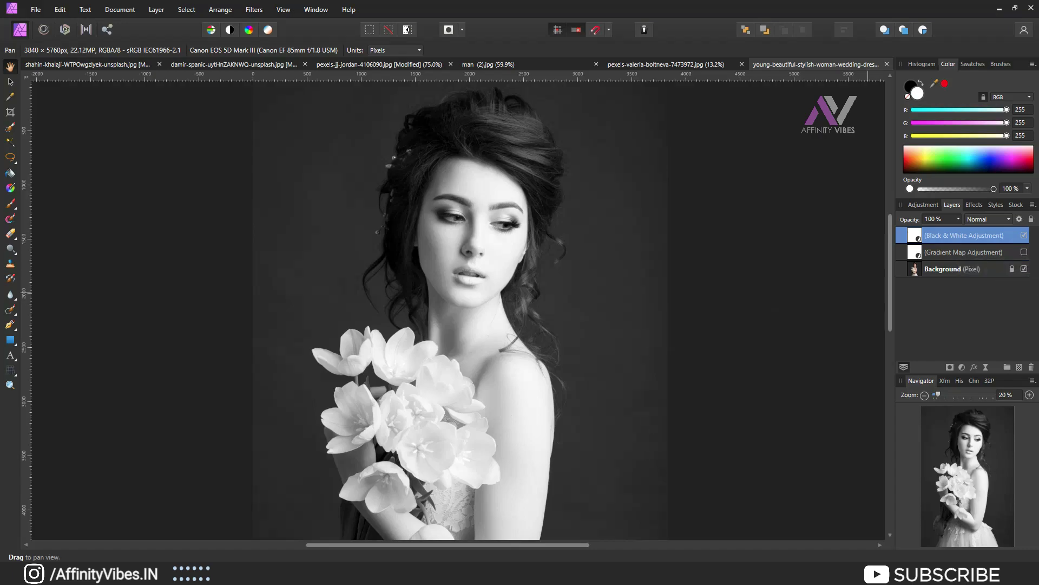
click(1024, 234)
click(1024, 252)
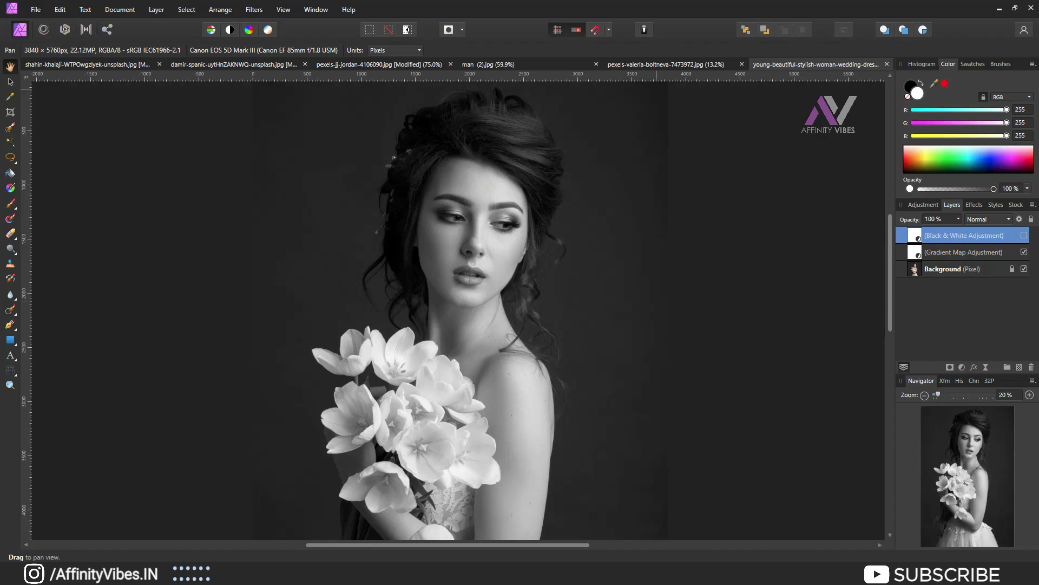
Apply the "Best B&W" Gradient Map preset to the pexels portrait 7473972 of the woman holding the pastry.
click(621, 65)
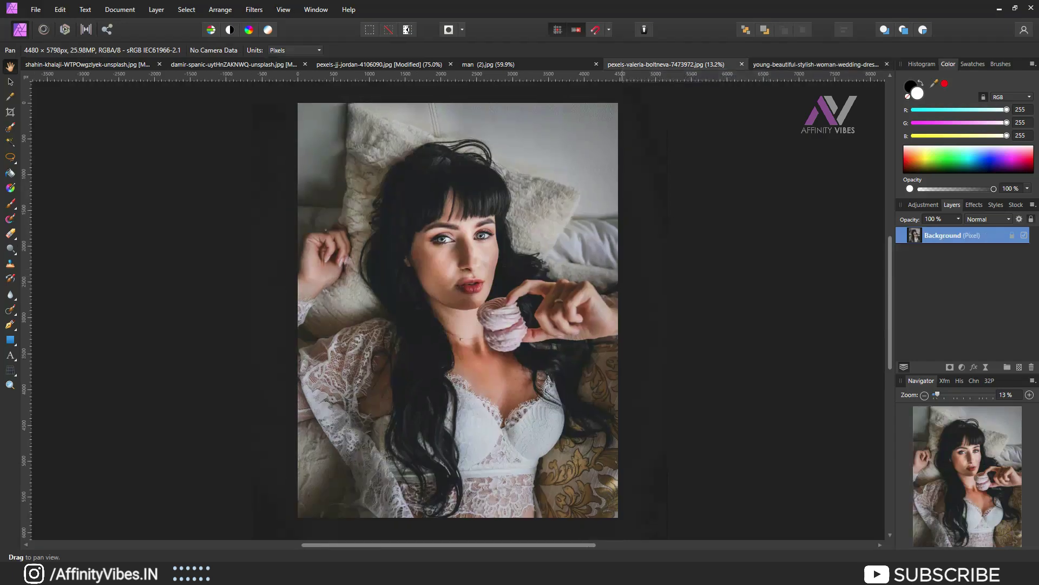
click(923, 204)
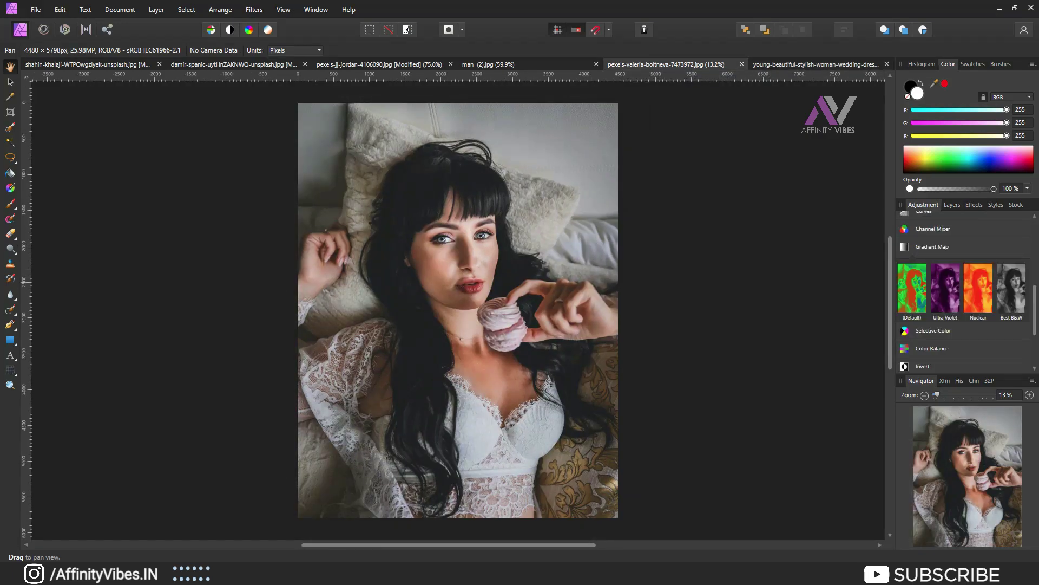
click(1011, 290)
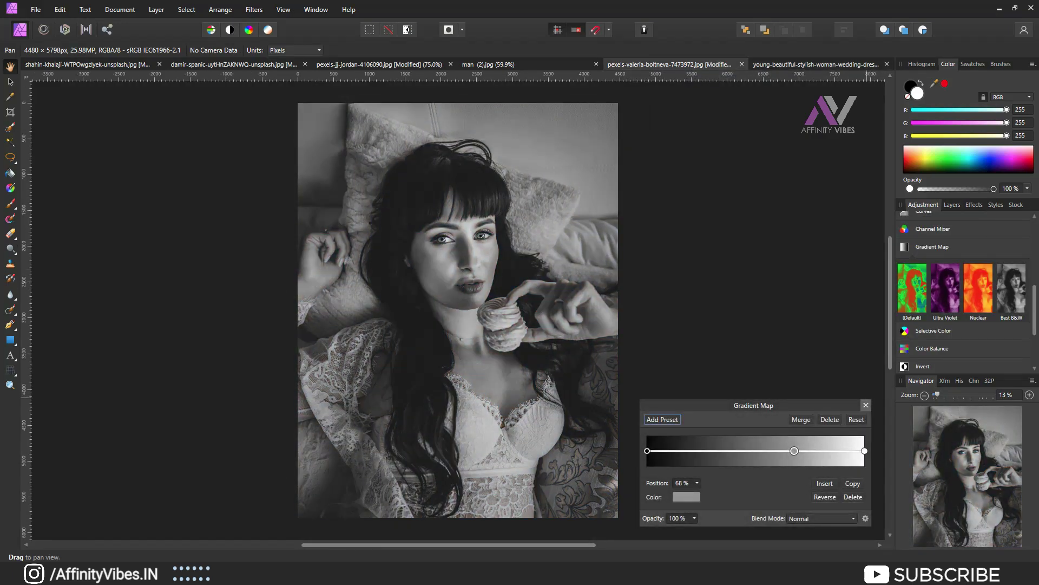
click(866, 405)
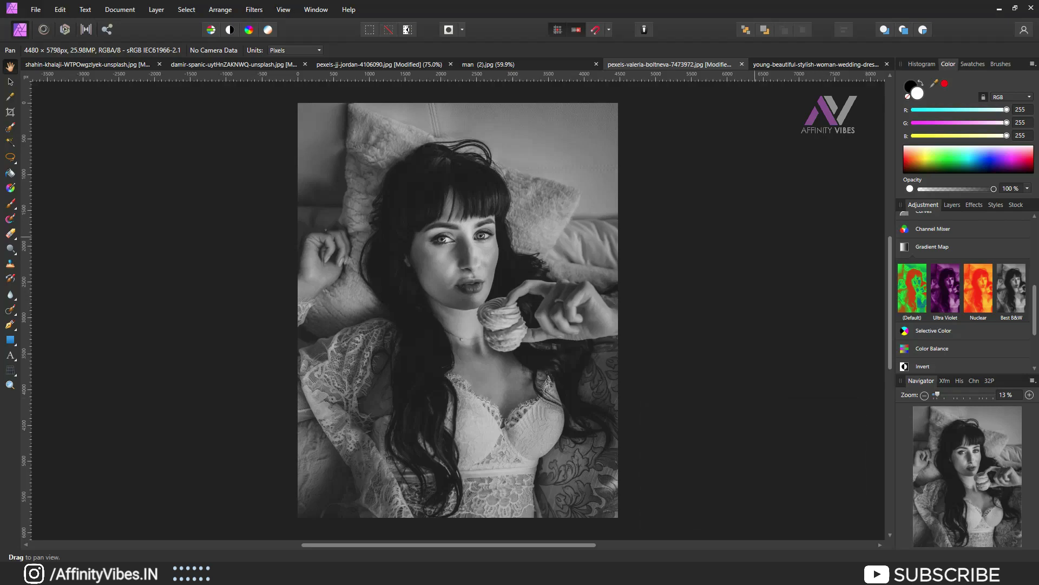
Apply the "Best B&W" Gradient Map preset to the "man (2)" photo and show its layer stack.
click(503, 65)
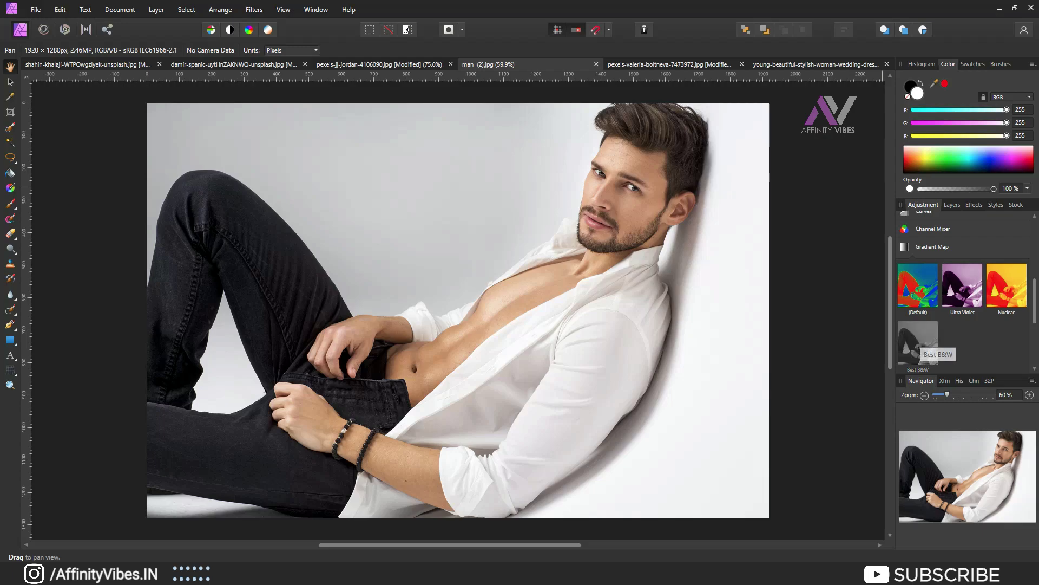
click(924, 344)
click(865, 405)
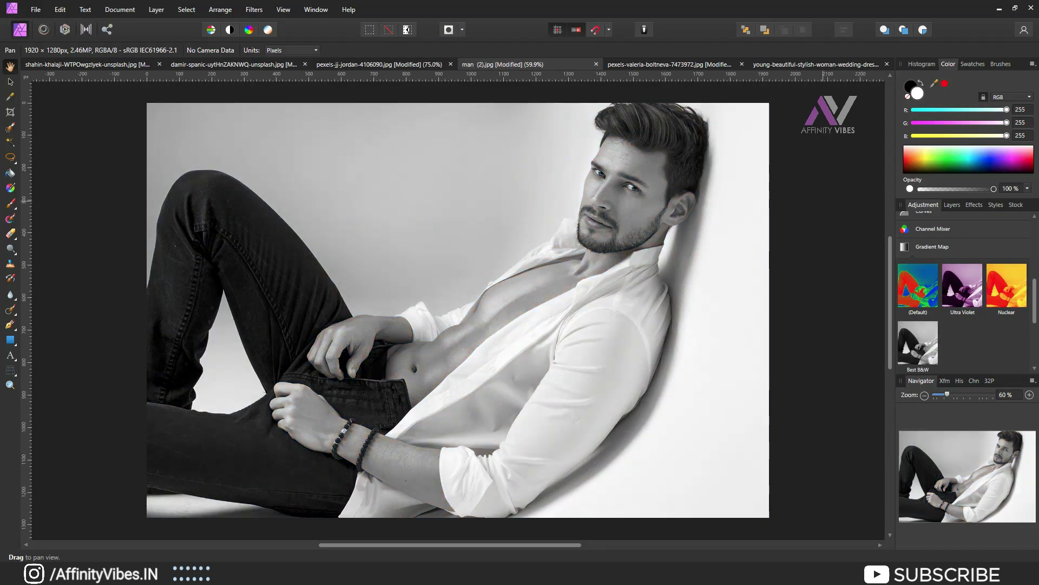
click(952, 204)
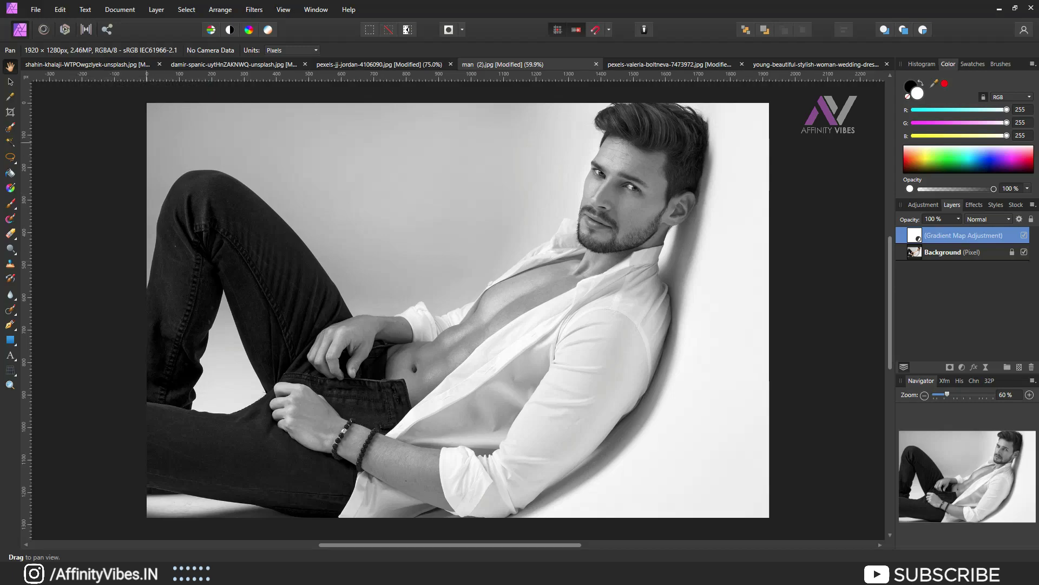
Review the converted black and white portraits one by one, ending with a closer view of the woman holding the pastry.
click(90, 64)
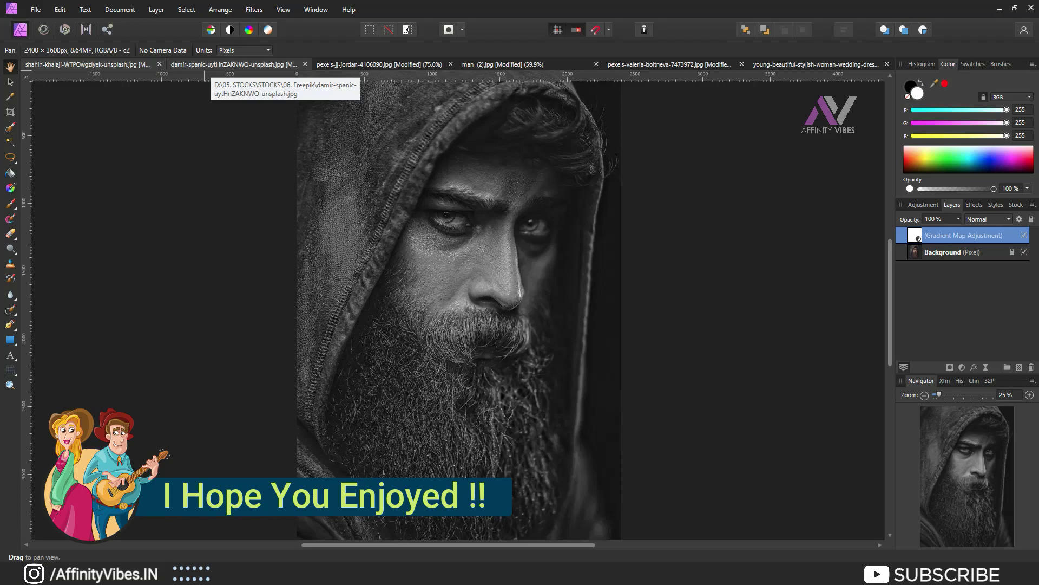
click(212, 65)
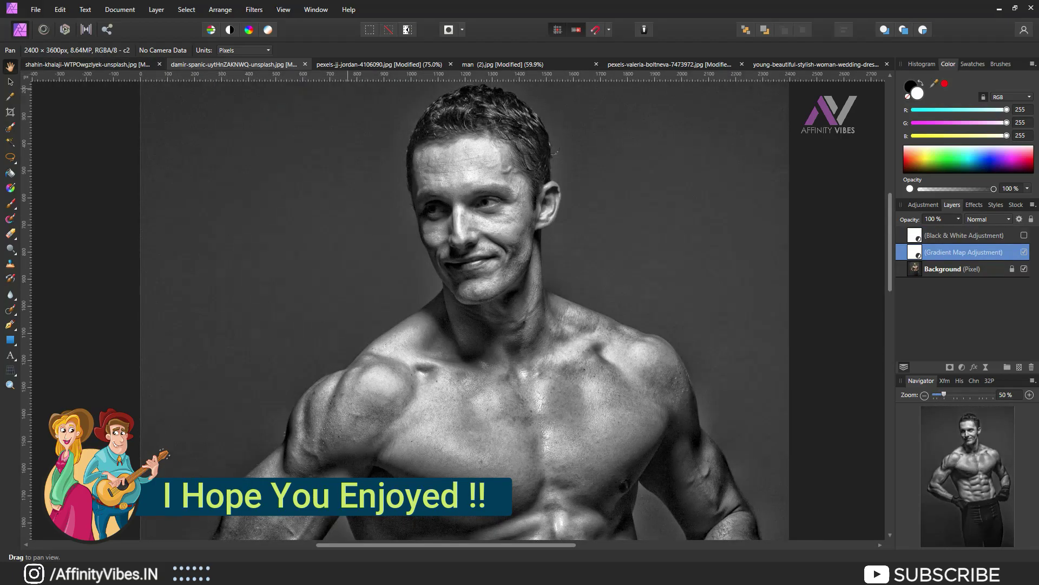
click(352, 65)
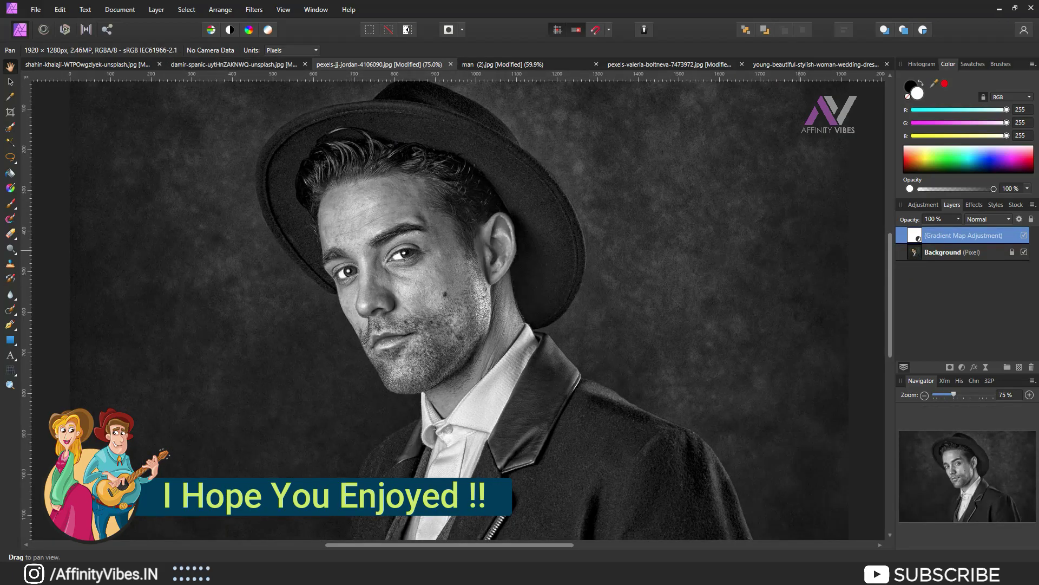
click(503, 64)
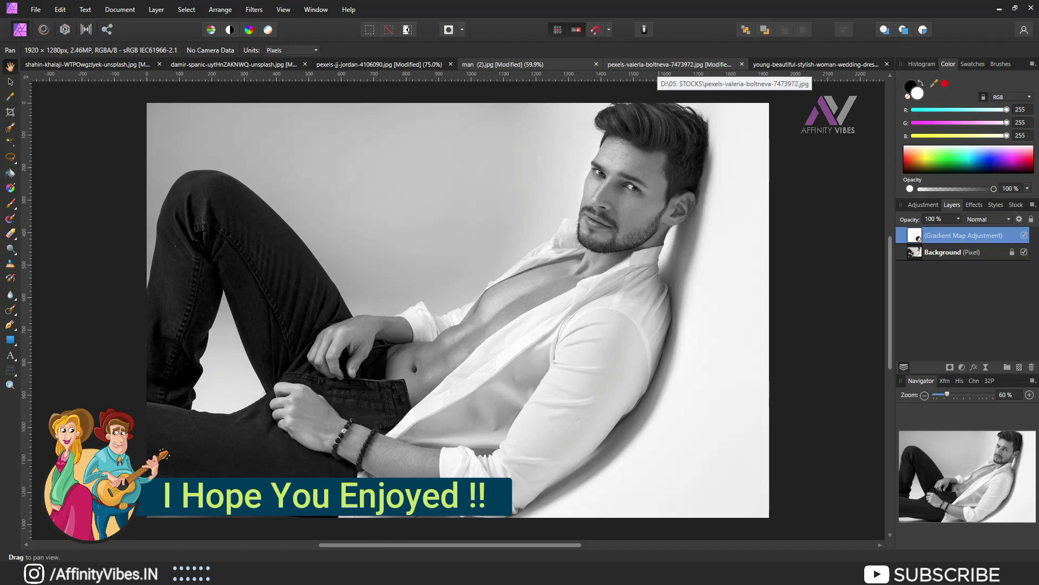
click(659, 65)
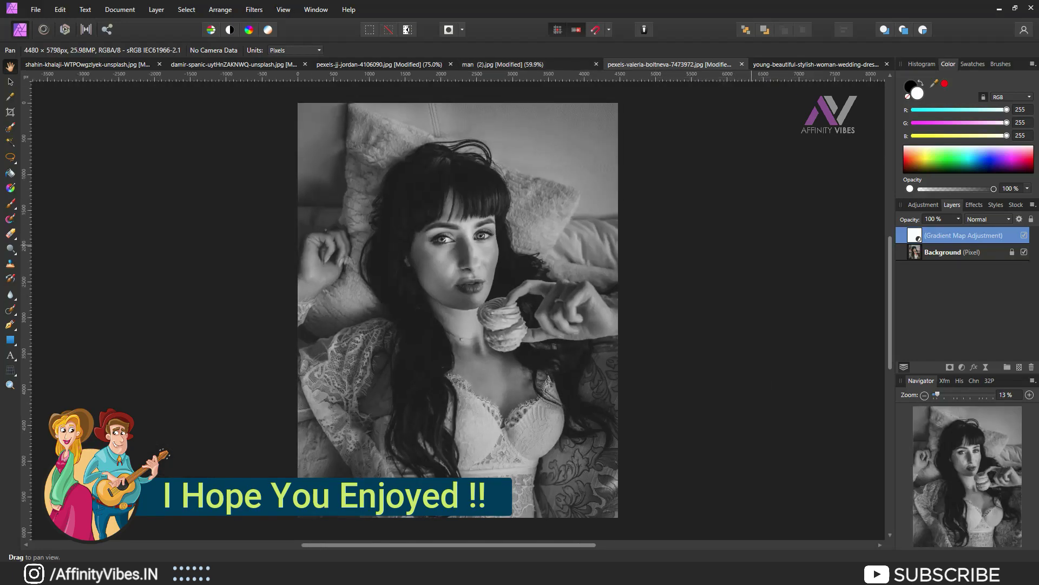
key(ctrl+plus)
key(ctrl+plus)
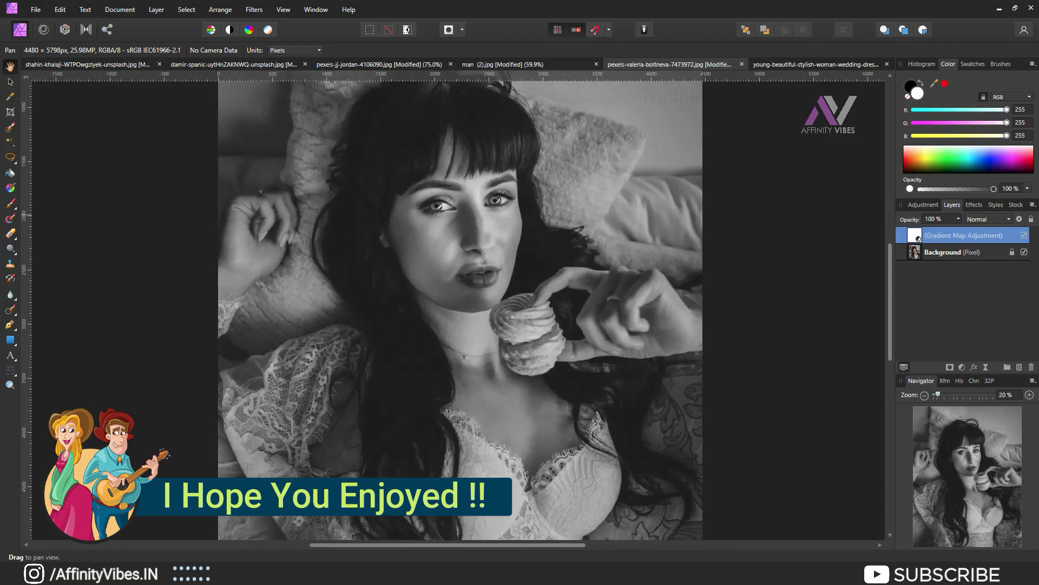
scroll(460, 306, up, 2)
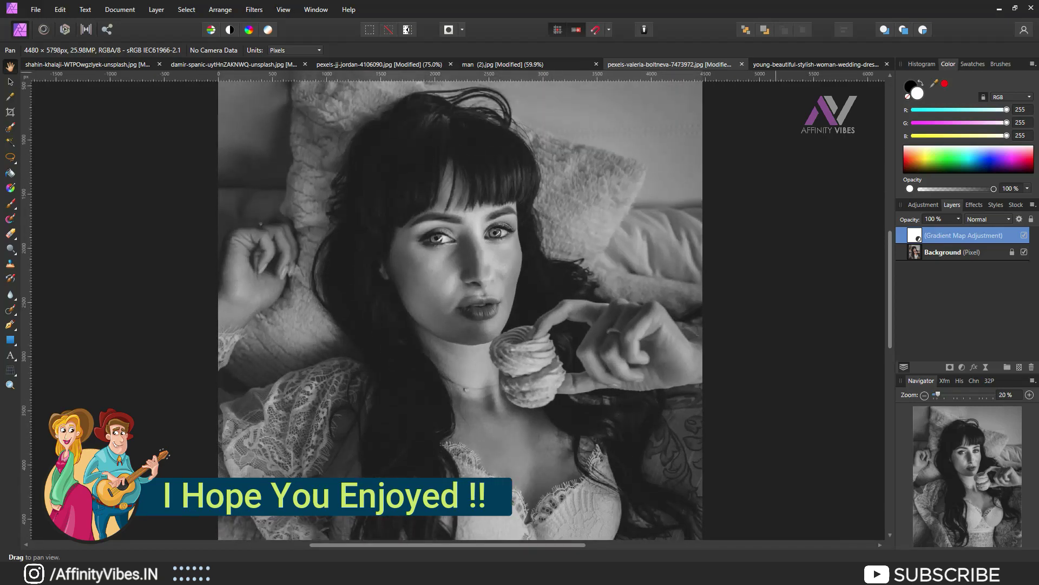